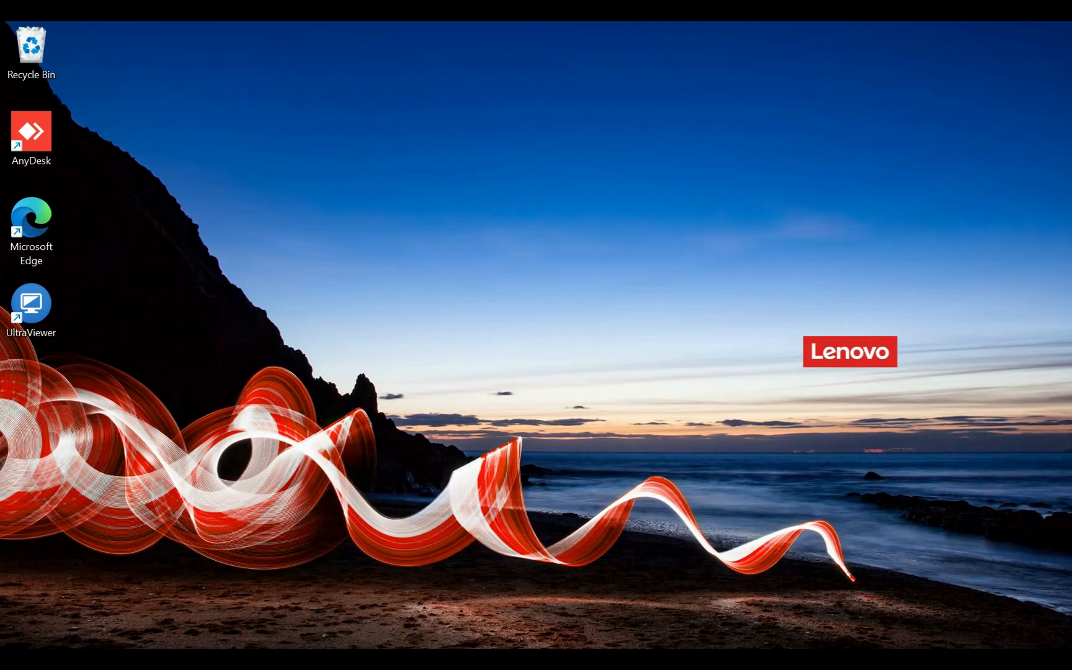
Step: In the date and time settings, turn automatic time zone off and back on and synchronize the clock with the time server
right_click(1031, 659)
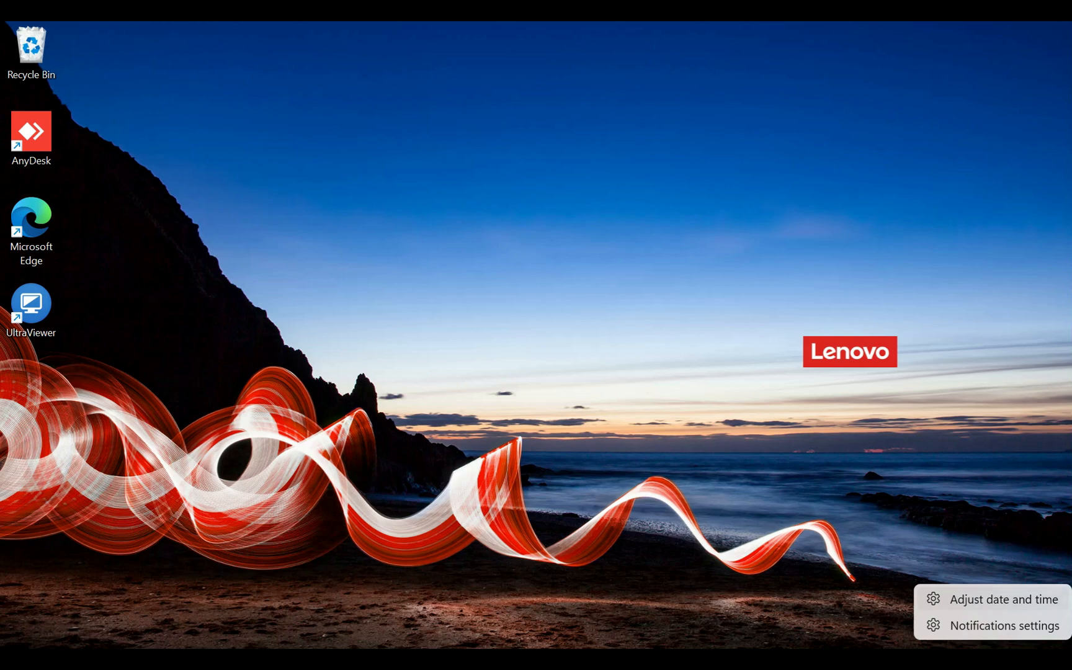
left_click(1003, 600)
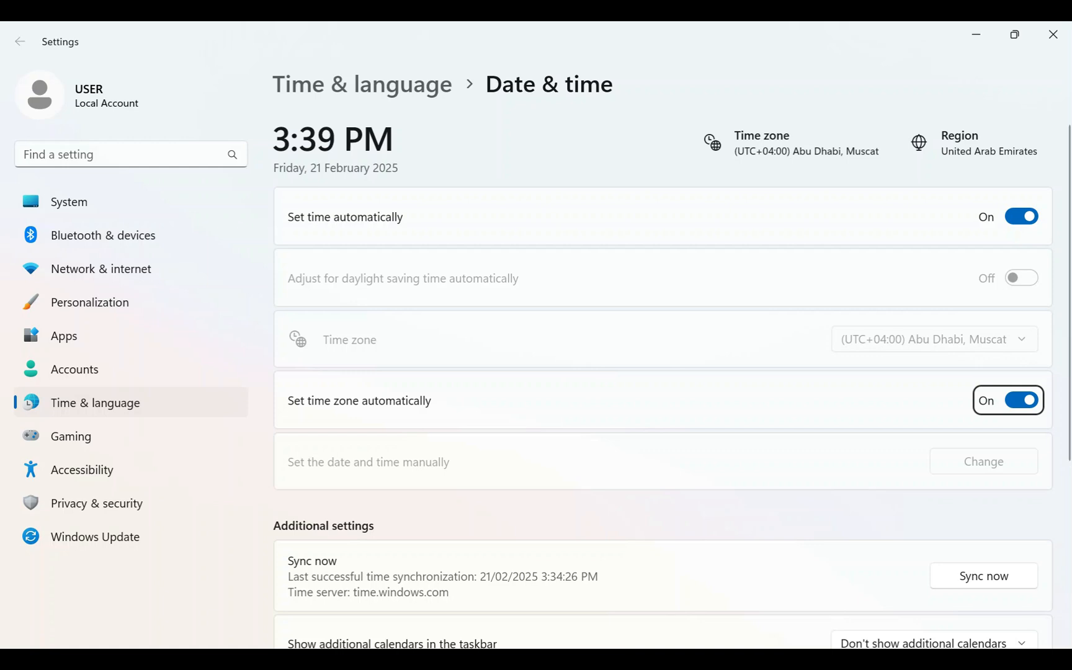
scroll(673, 380, "down", 5)
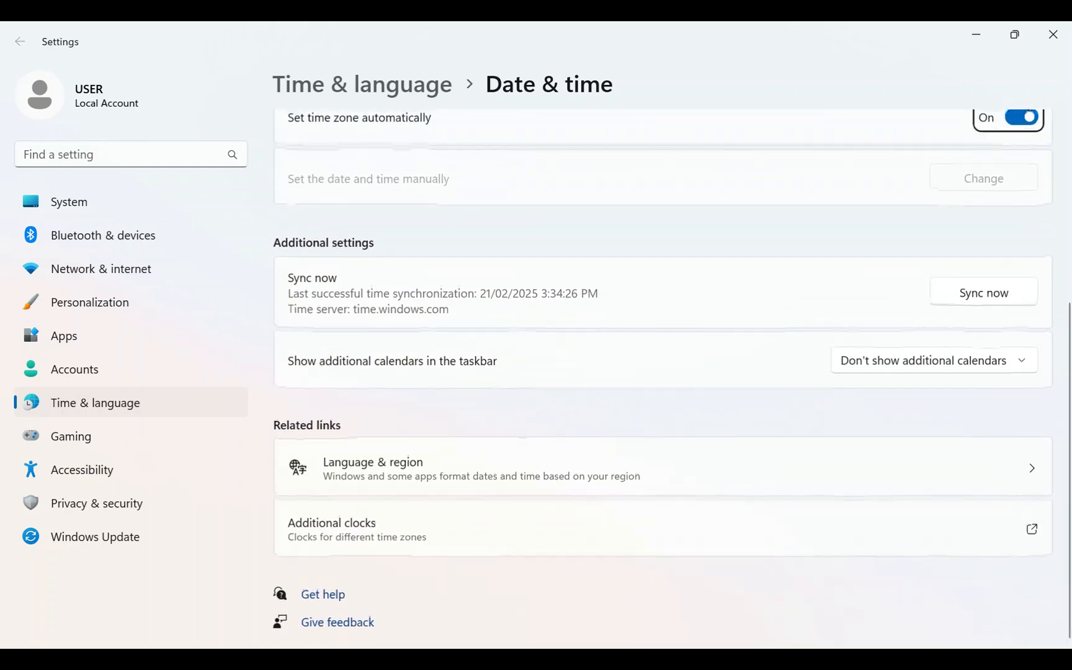
scroll(1021, 166, "up", 1)
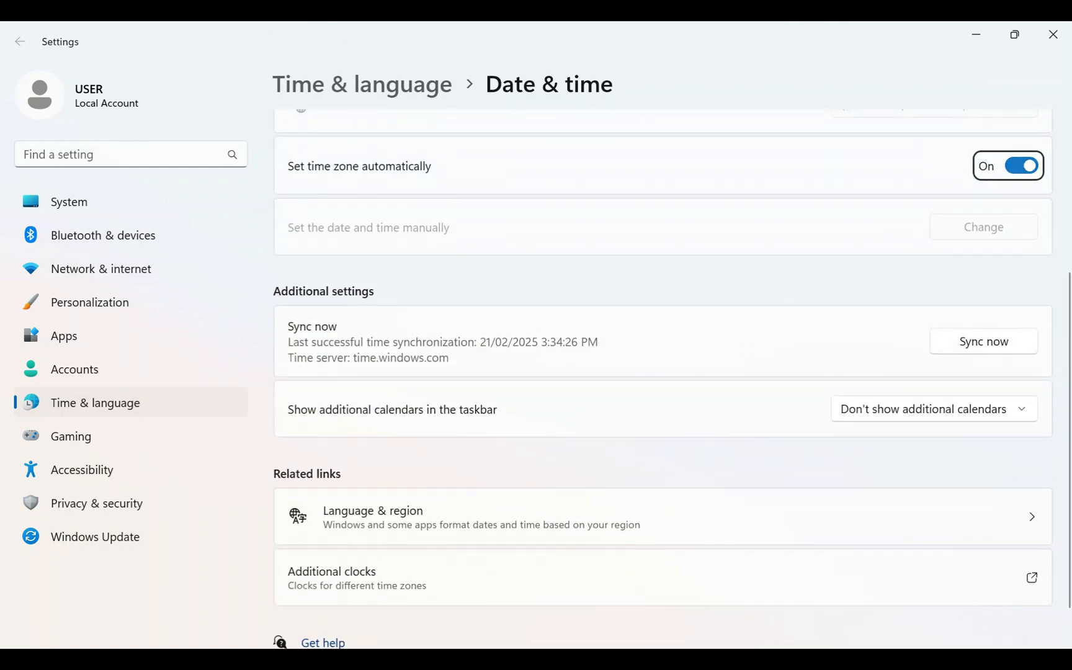
left_click(1021, 166)
left_click(1021, 166)
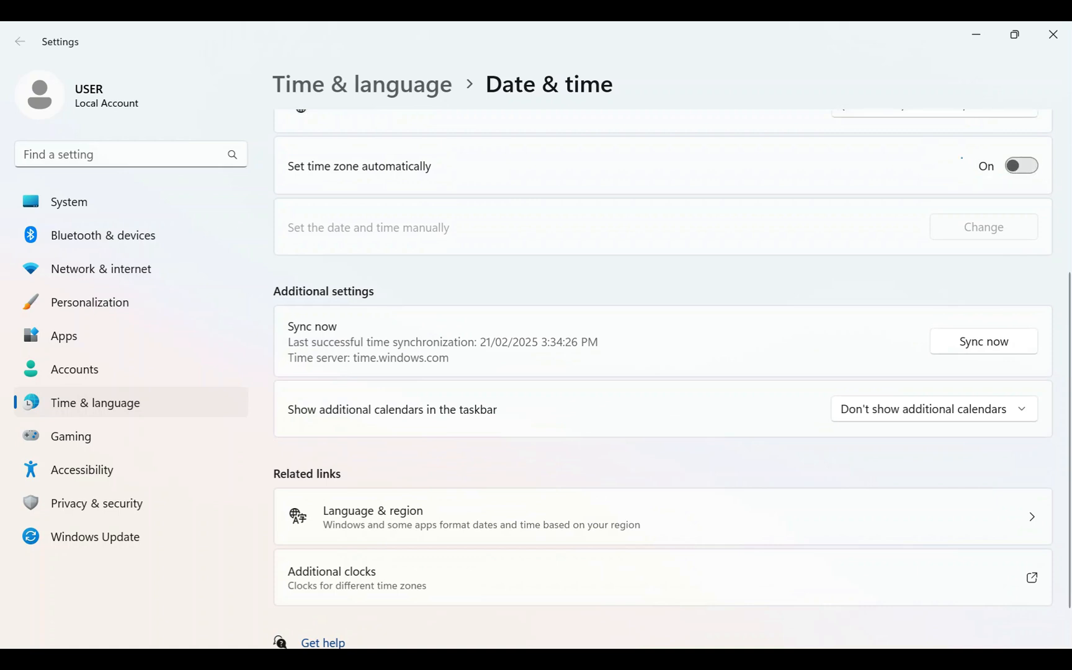
left_click(984, 342)
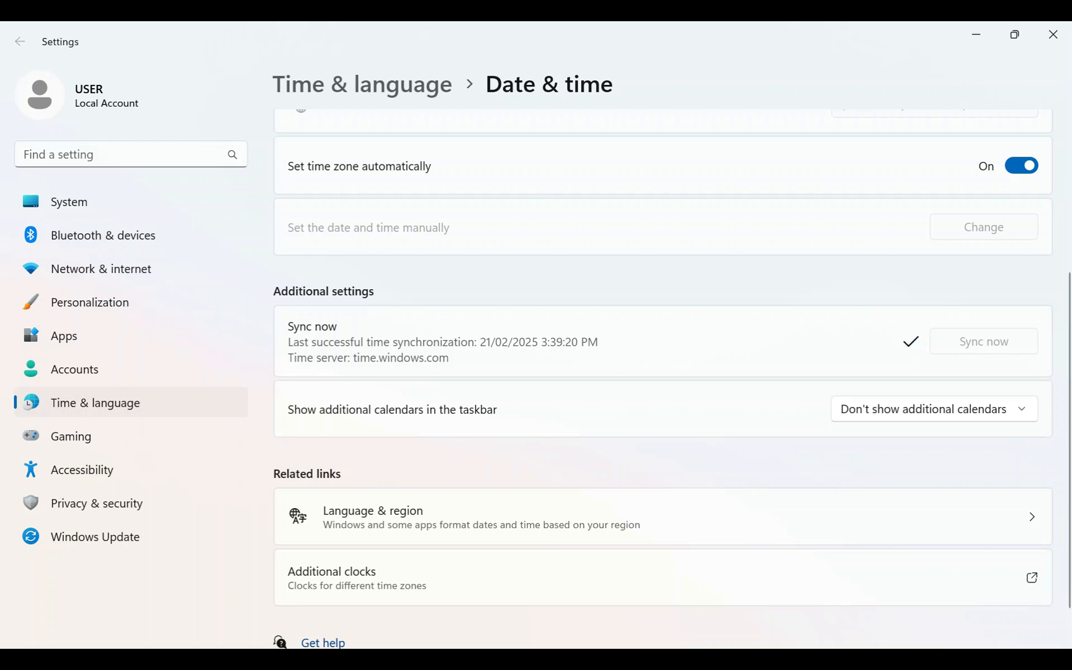
left_click(1053, 34)
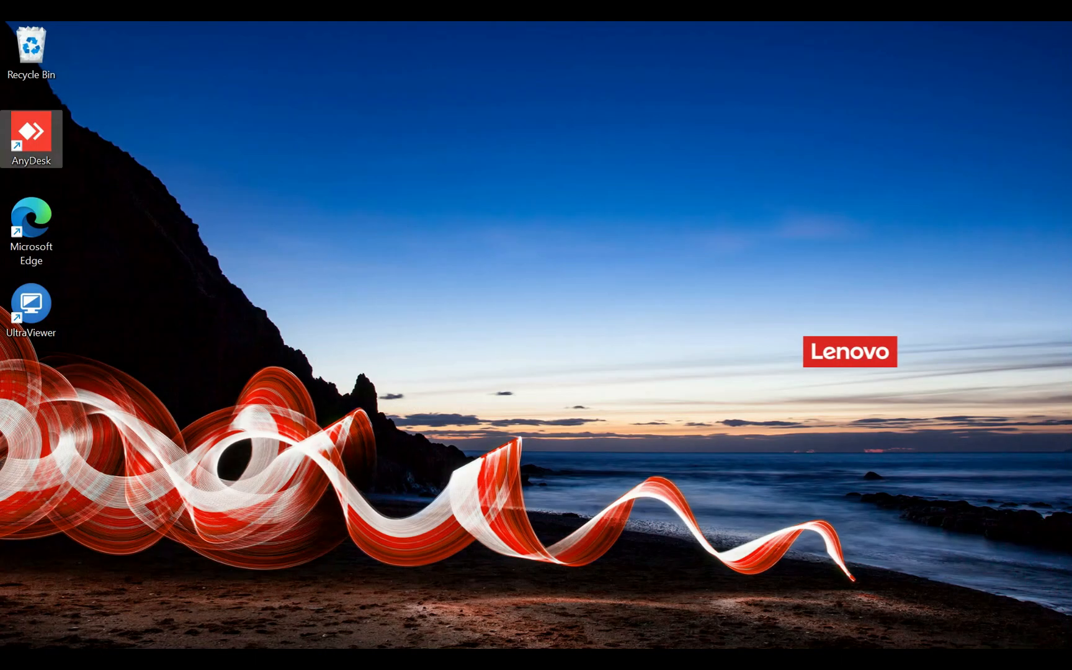
Step: Open the %appdata% location through the Run dialog and look inside its AnyDesk folder
key("super+r")
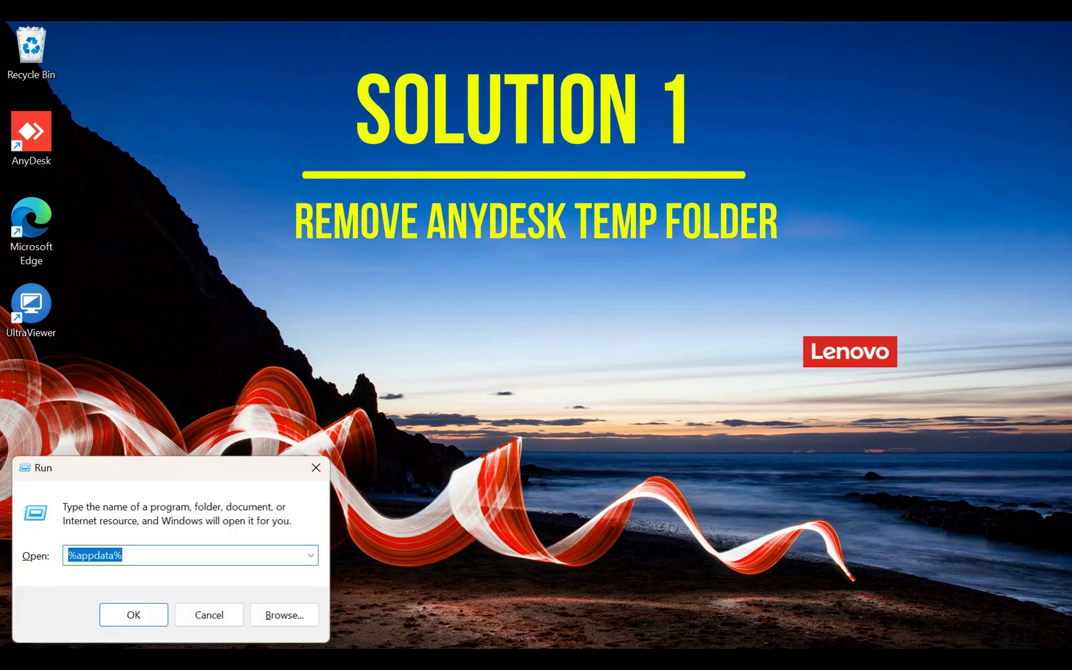
key("BackSpace")
type("%appdat")
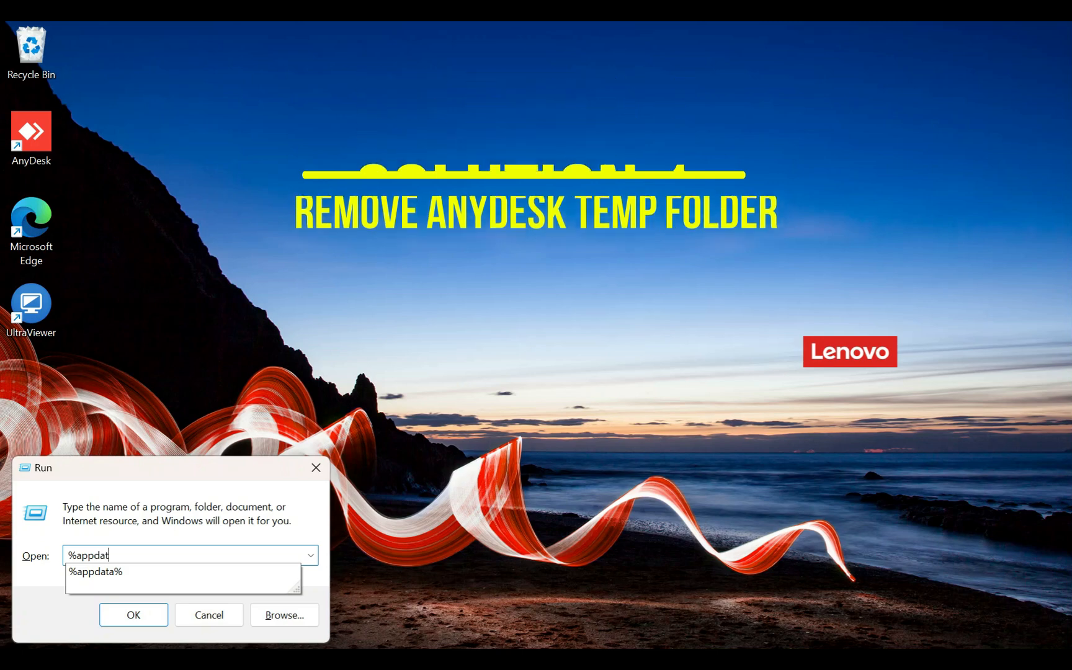
type("a%")
key("Return")
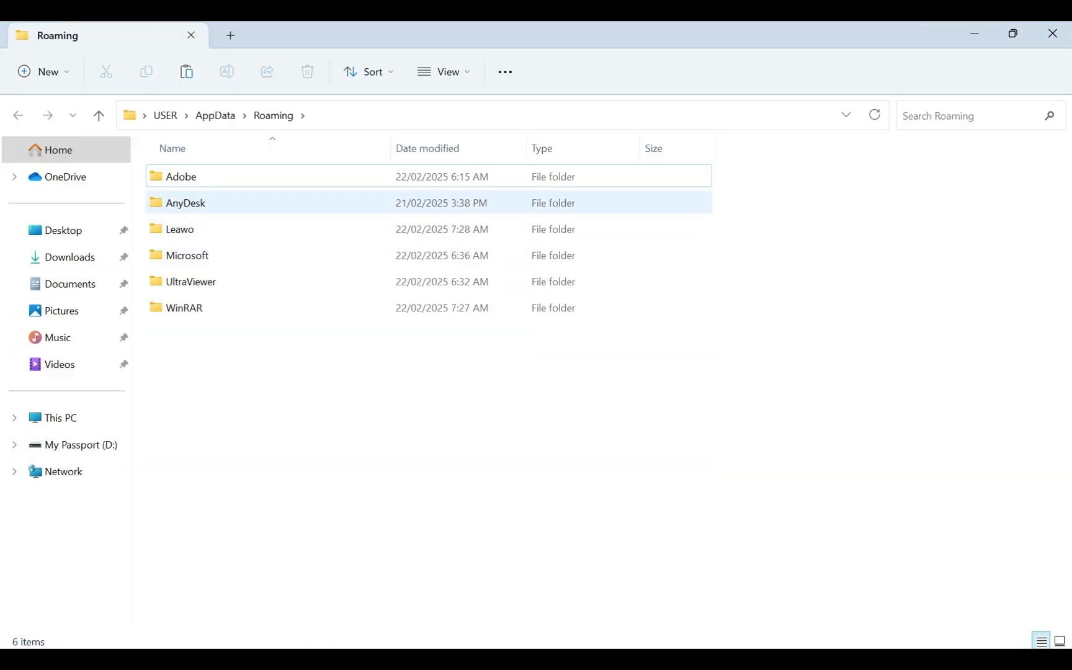
double_click(185, 203)
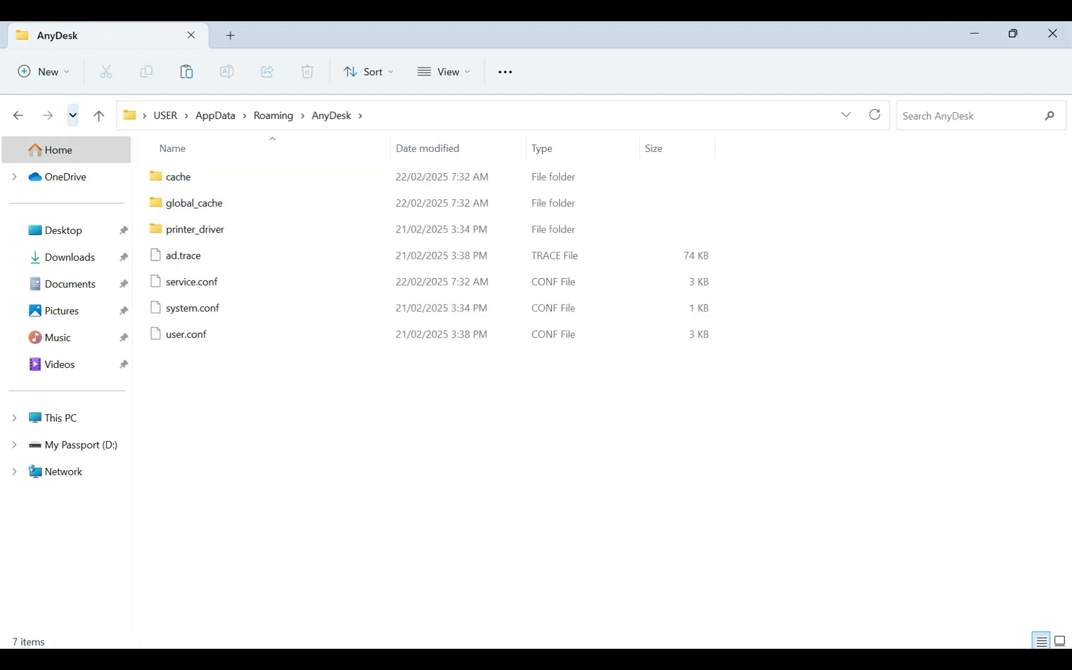
left_click(18, 115)
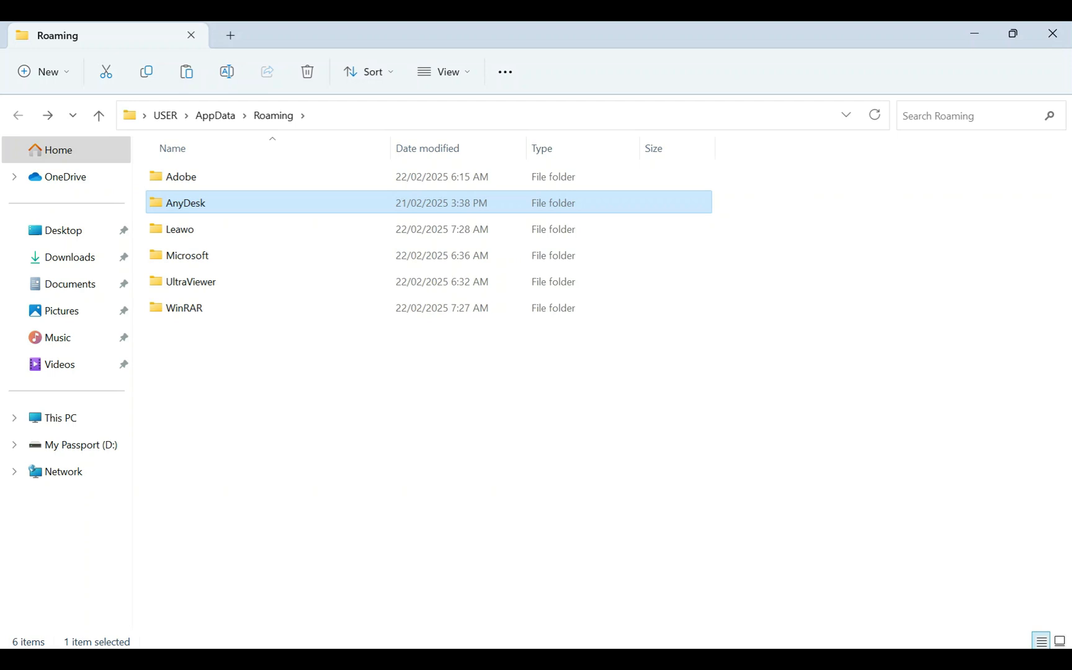
Step: Try to delete the AnyDesk folder from Roaming with administrator permission
right_click(205, 204)
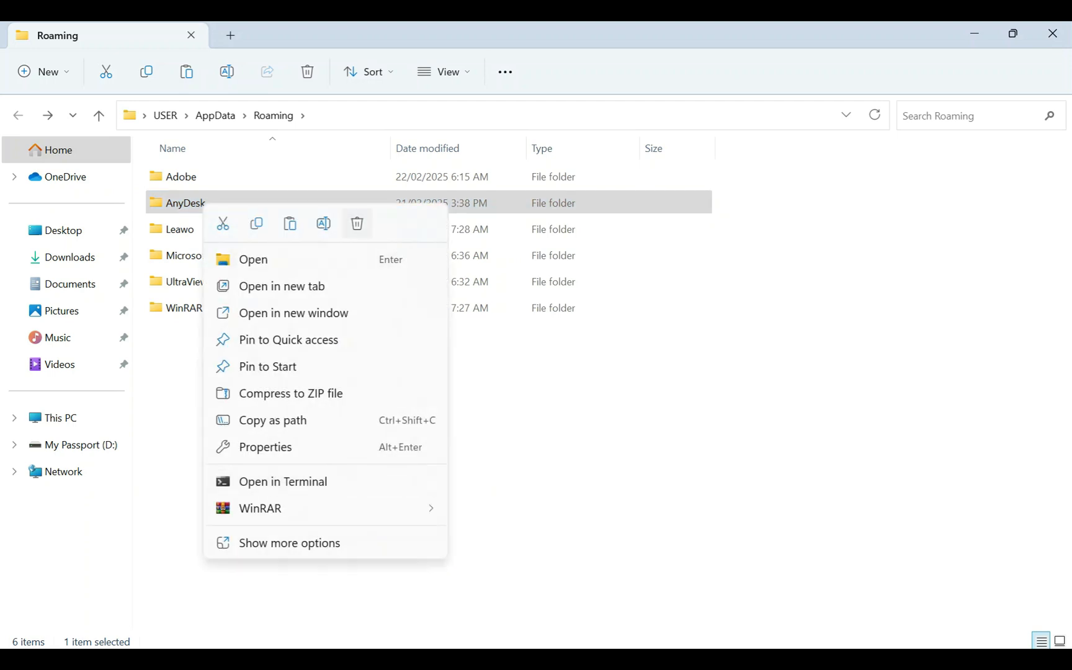
left_click(356, 223)
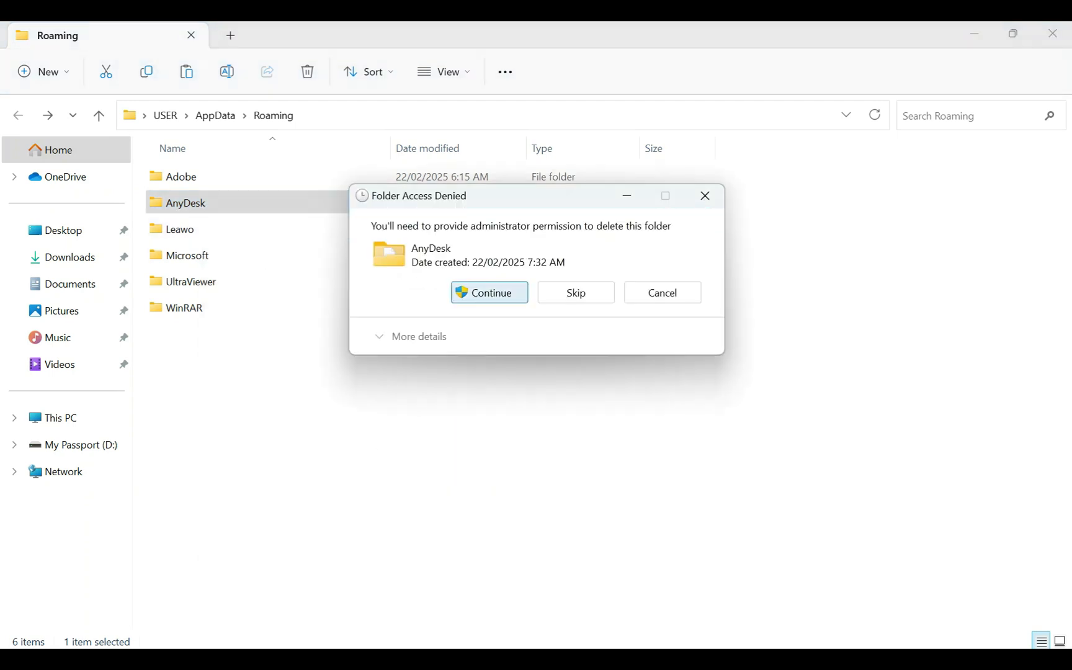
left_click(489, 293)
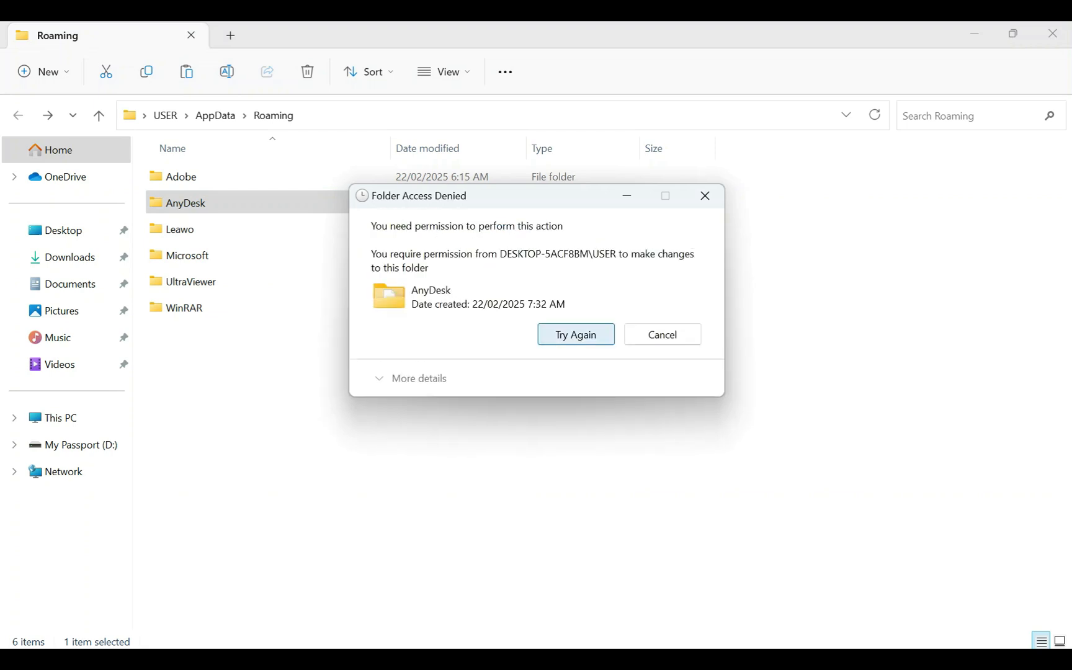
key("Return")
key("Return")
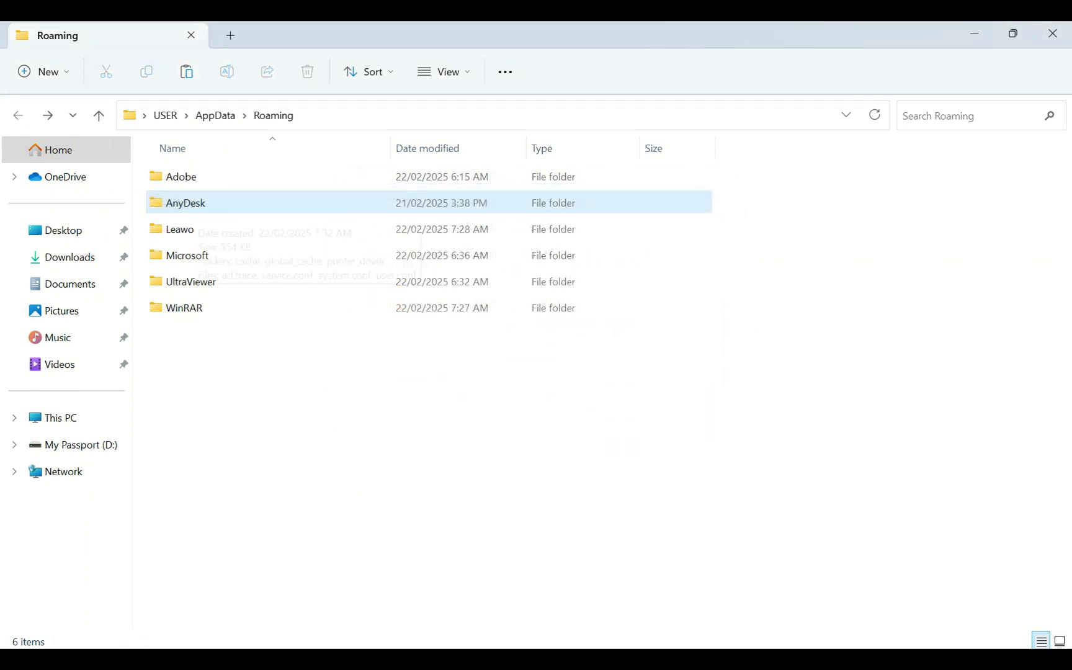
Step: Open the AnyDesk folder's security properties and review the permissions of the local user and the Administrators group
right_click(200, 200)
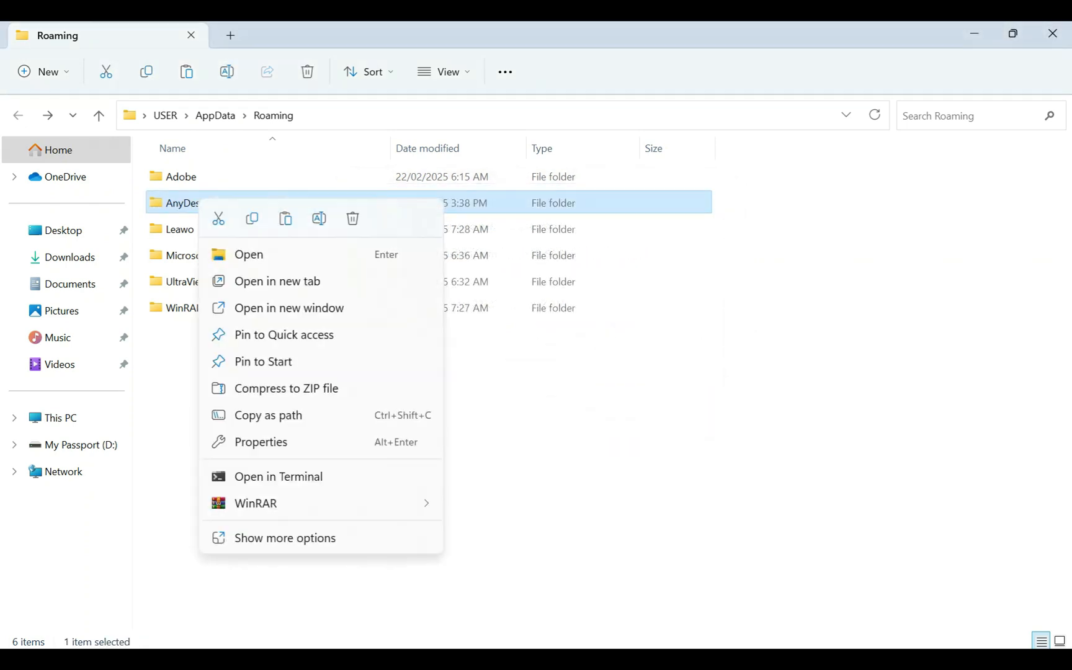
left_click(261, 442)
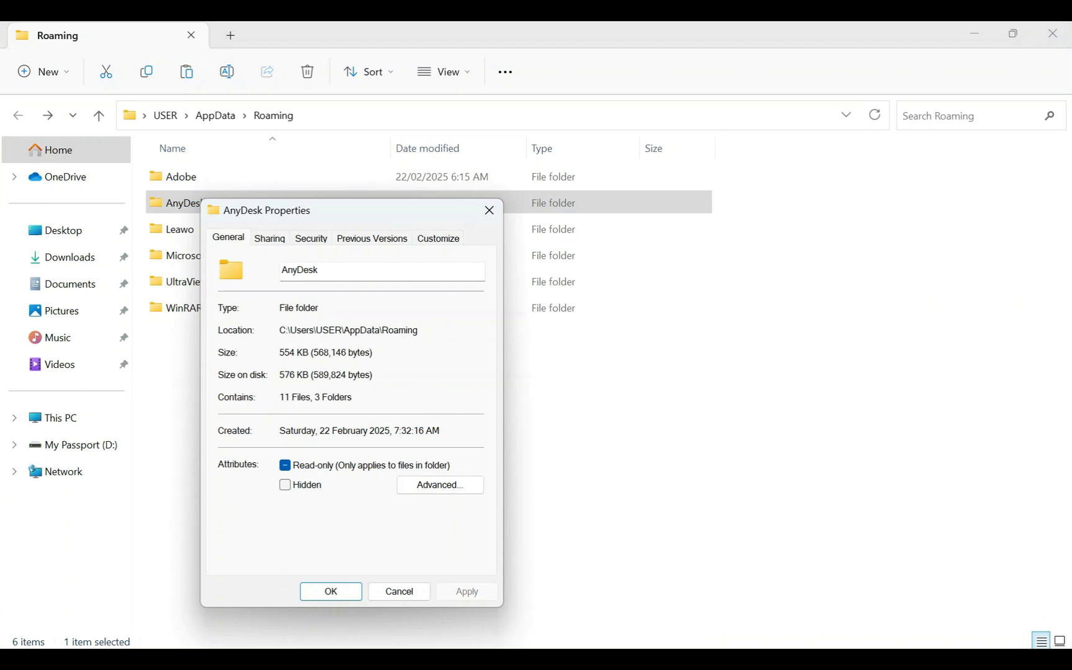
left_click(311, 239)
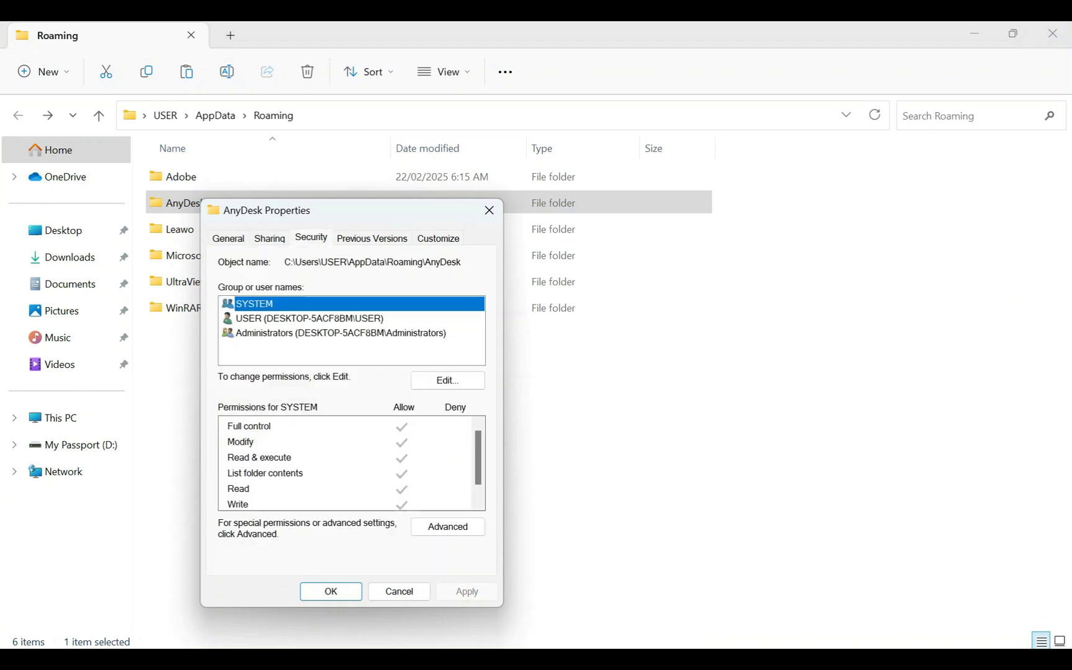
left_click(341, 333)
left_click(309, 318)
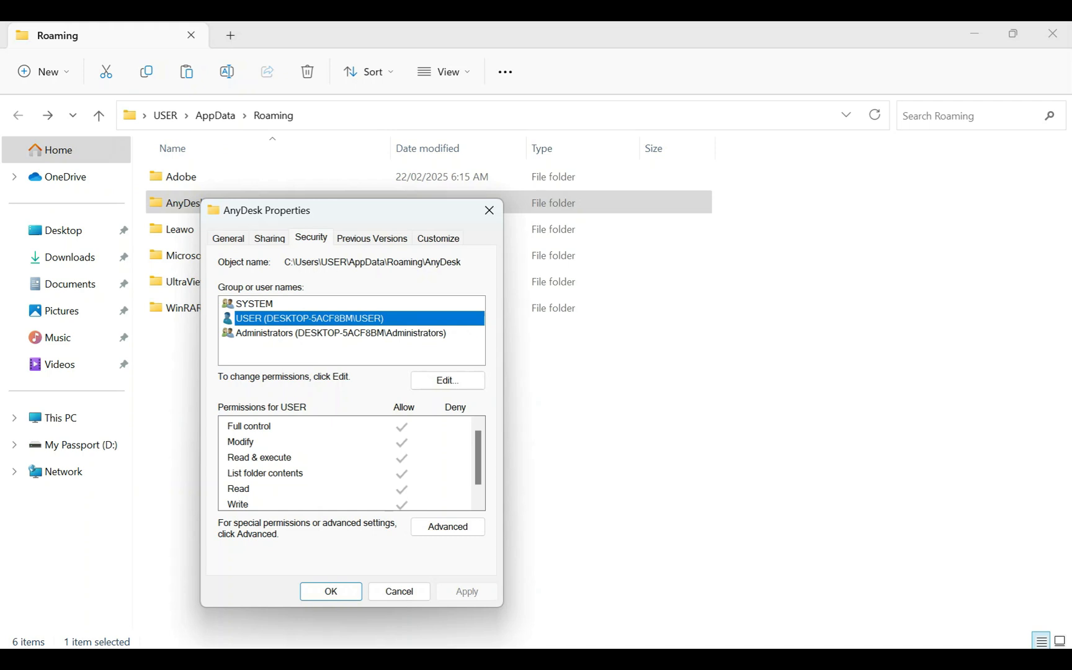
left_click(340, 333)
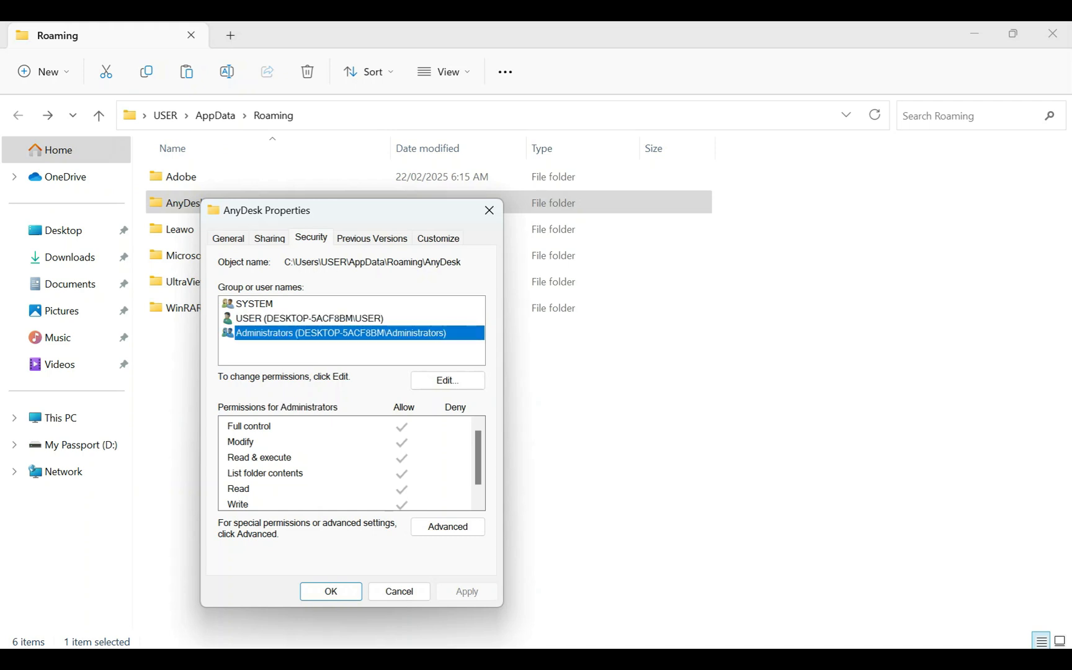
Step: Edit the AnyDesk folder's permissions to add the group "everyone", checking the name before accepting it
left_click(447, 380)
left_click(369, 396)
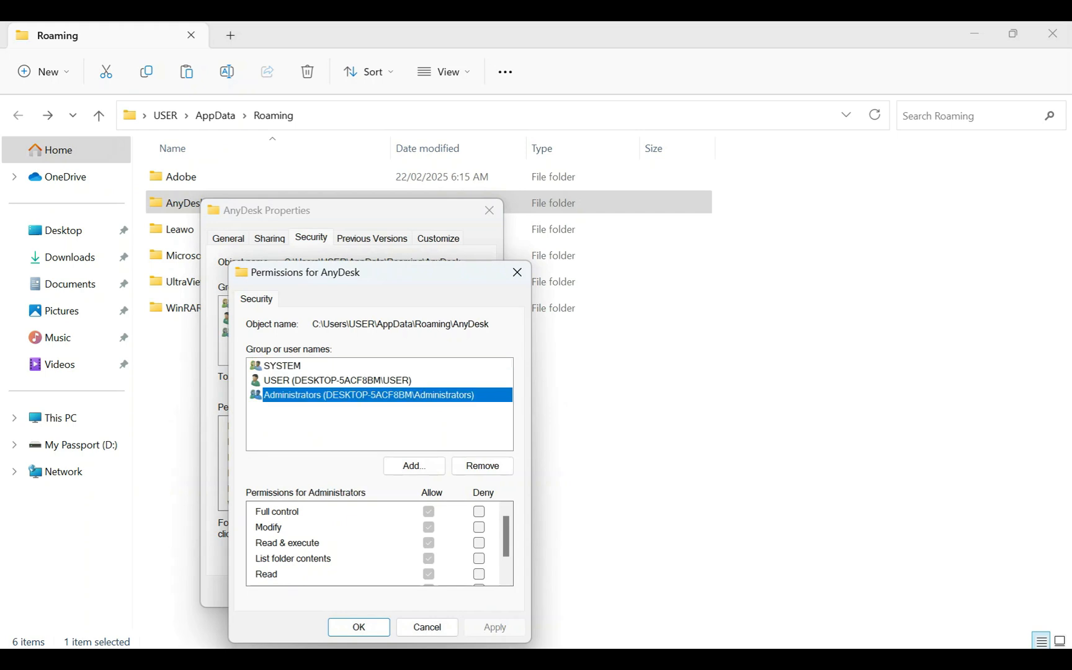
left_click_drag(506, 537, 506, 551)
left_click(414, 465)
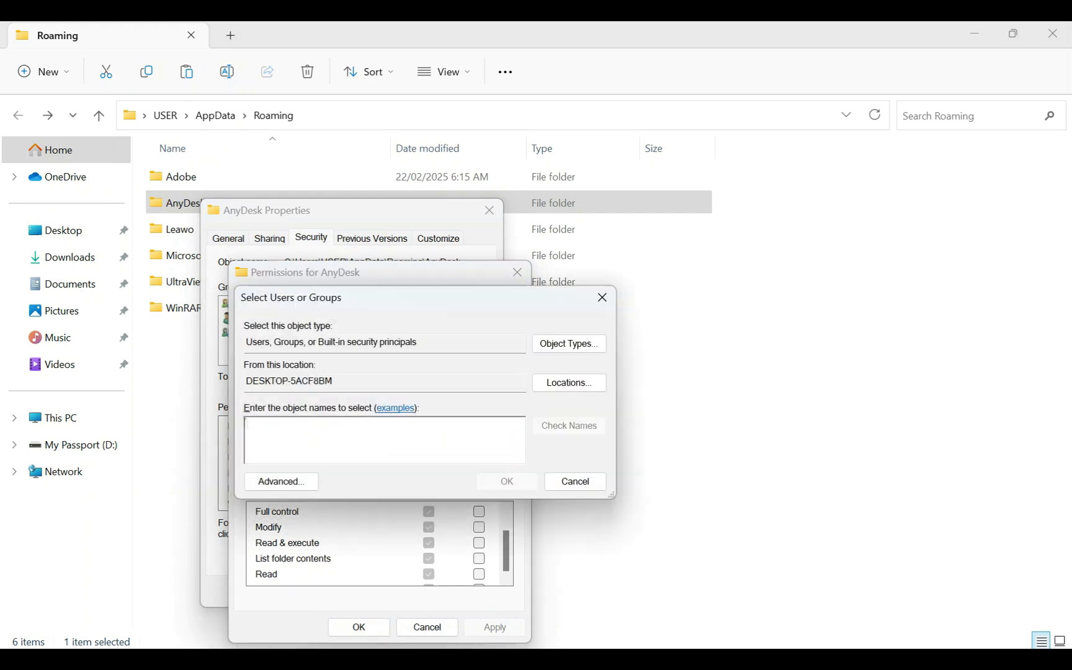
type("everyone")
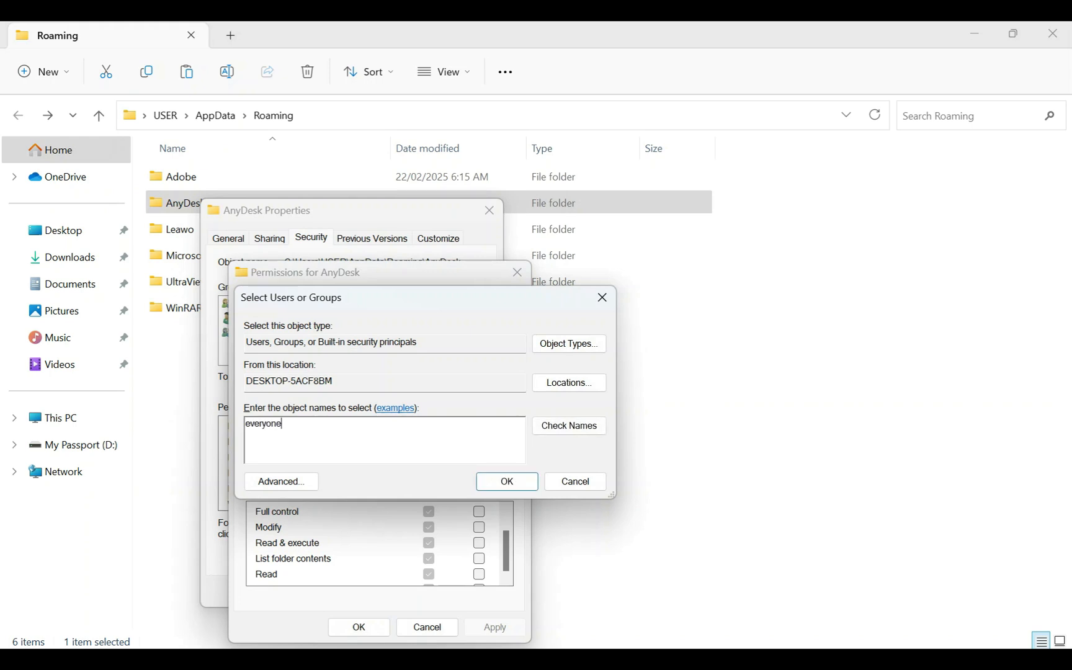
left_click(569, 425)
left_click(506, 482)
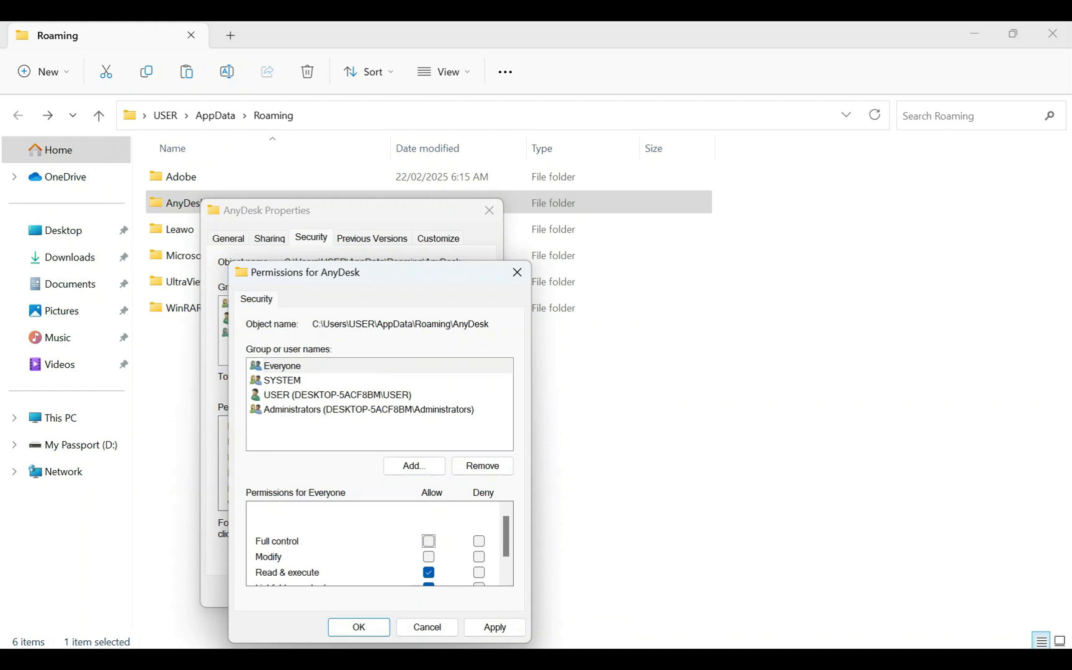
Step: Allow Everyone full control of the AnyDesk folder, apply the permissions and close the properties
left_click(428, 541)
left_click(495, 627)
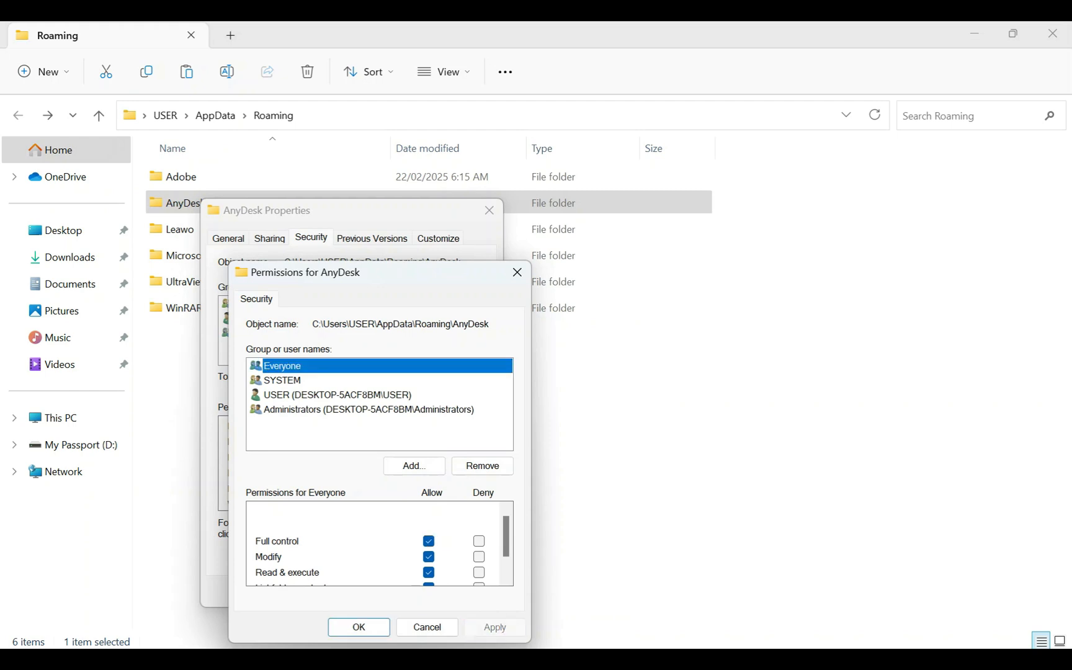
left_click(359, 628)
left_click(330, 588)
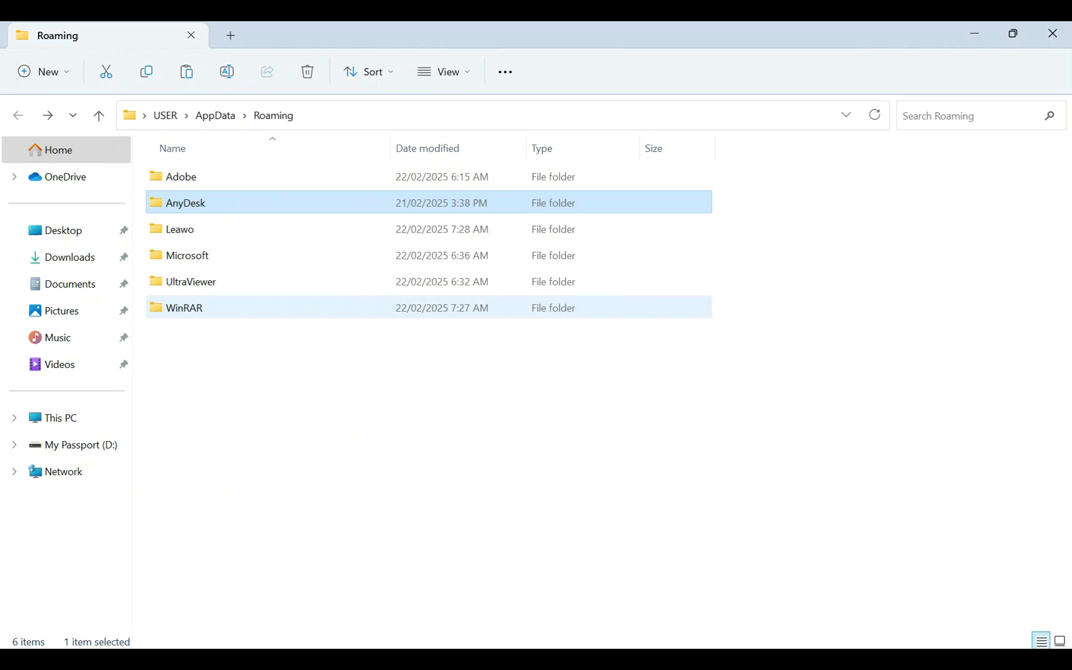
Step: Permanently delete the AnyDesk folder from Roaming and refresh the folder listing
key("shift+Delete")
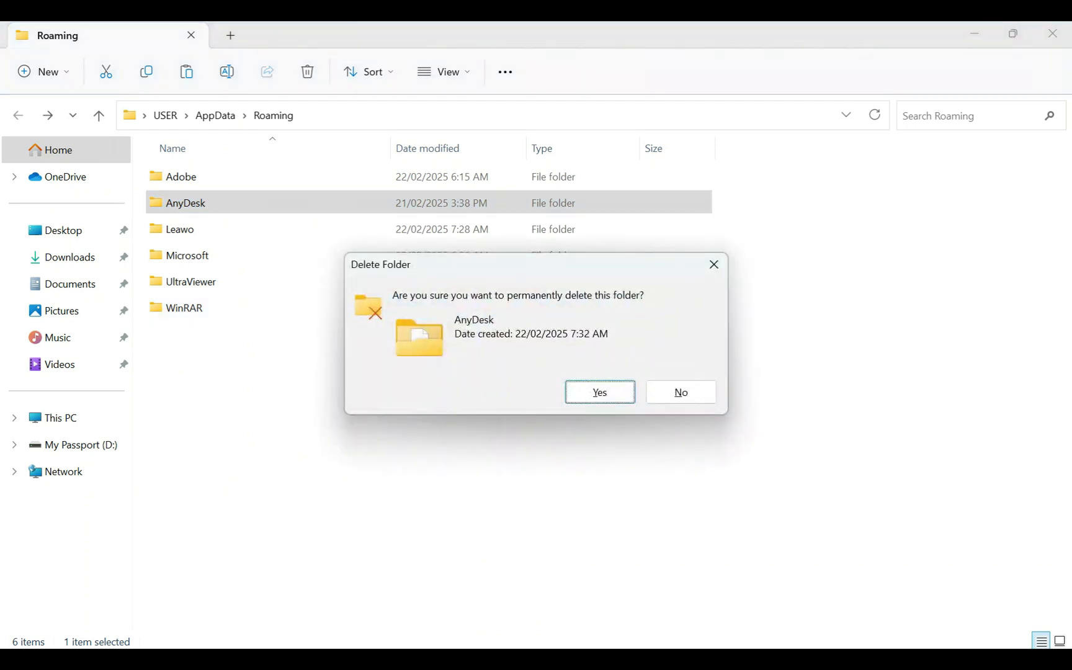
key("Return")
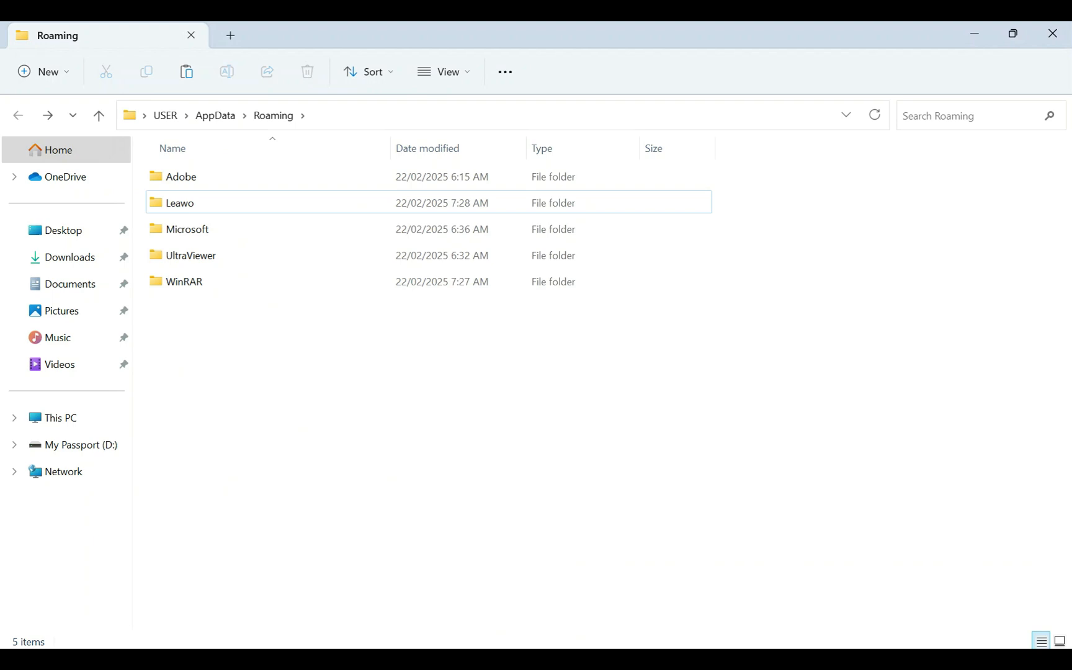
right_click(592, 430)
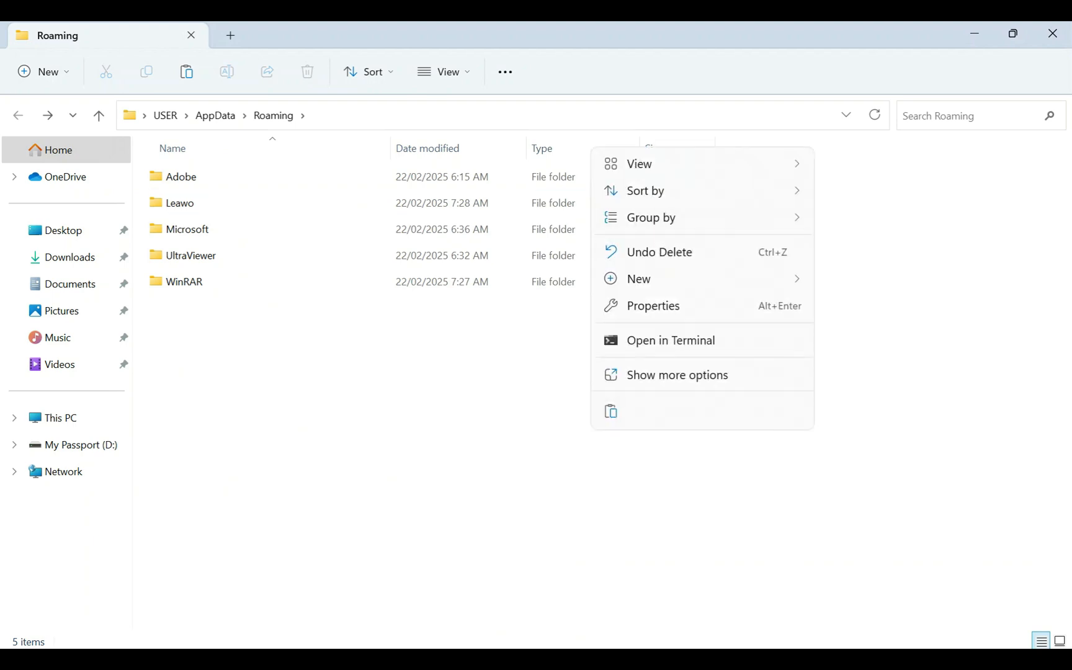
left_click(678, 375)
left_click(683, 443)
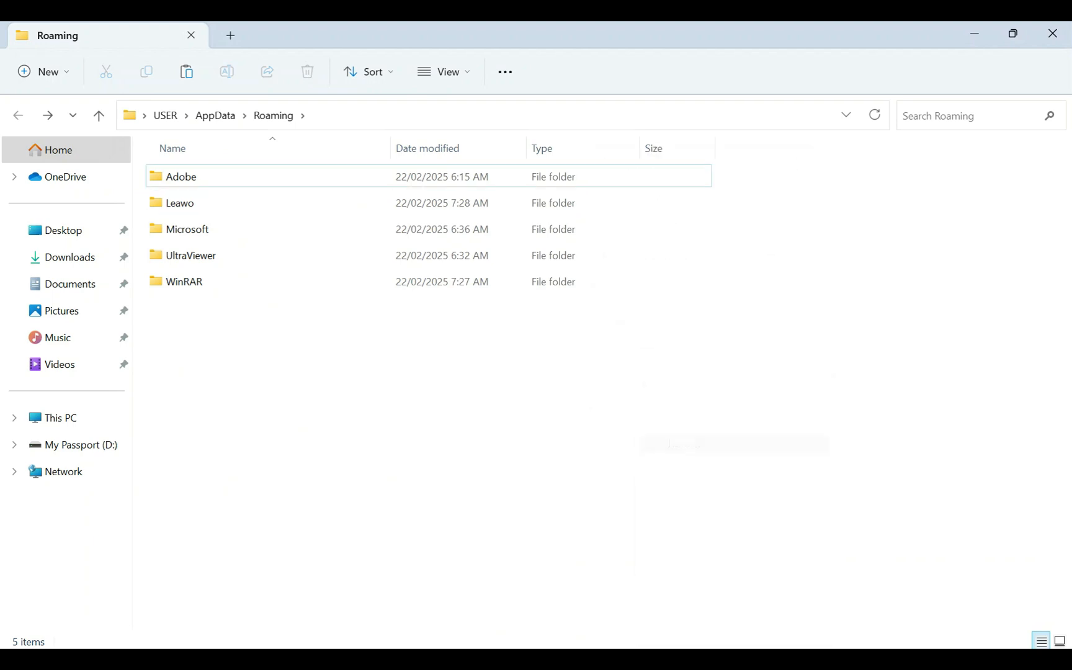
Step: Close the Roaming folder window and launch AnyDesk from the desktop
left_click(1052, 34)
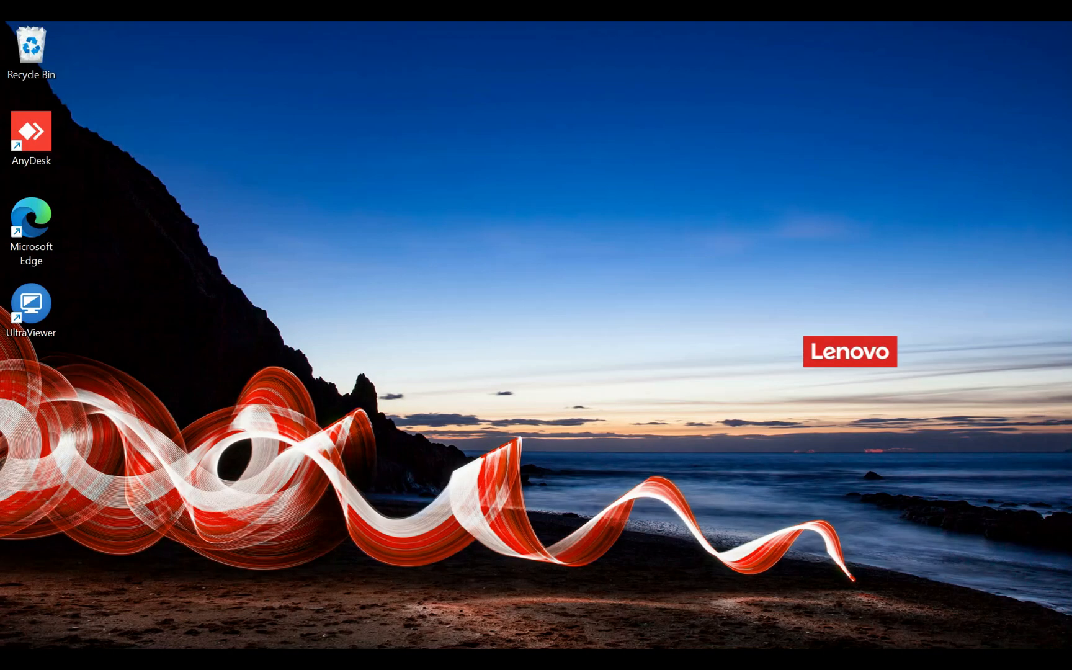
double_click(31, 133)
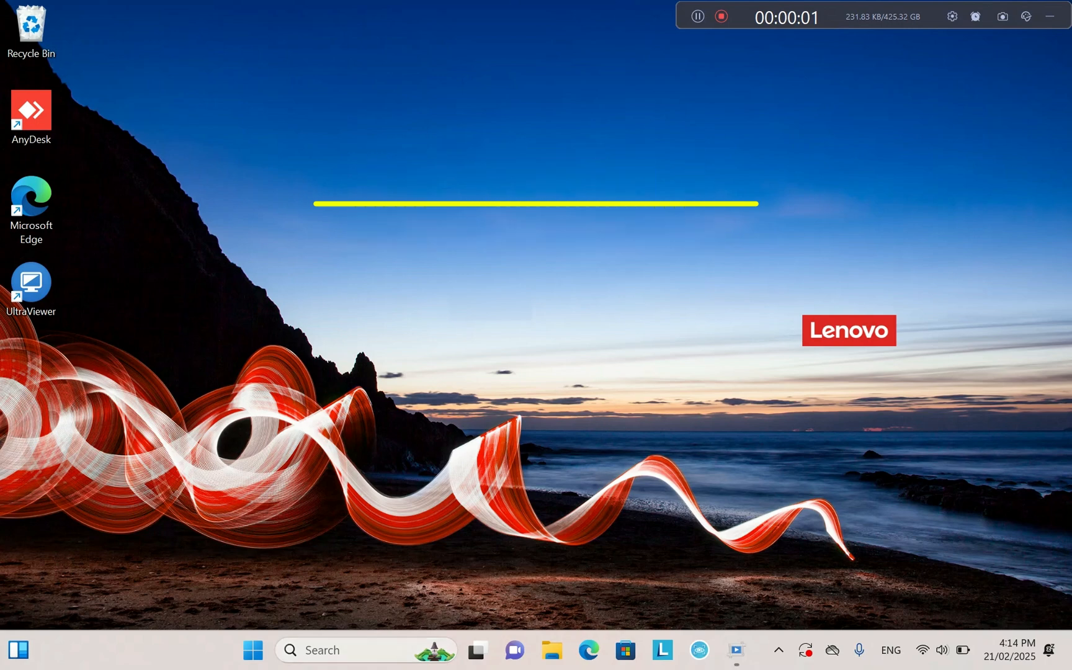
Step: Search Windows for "wind" and open Windows Defender Firewall
key("super+s")
type("wi")
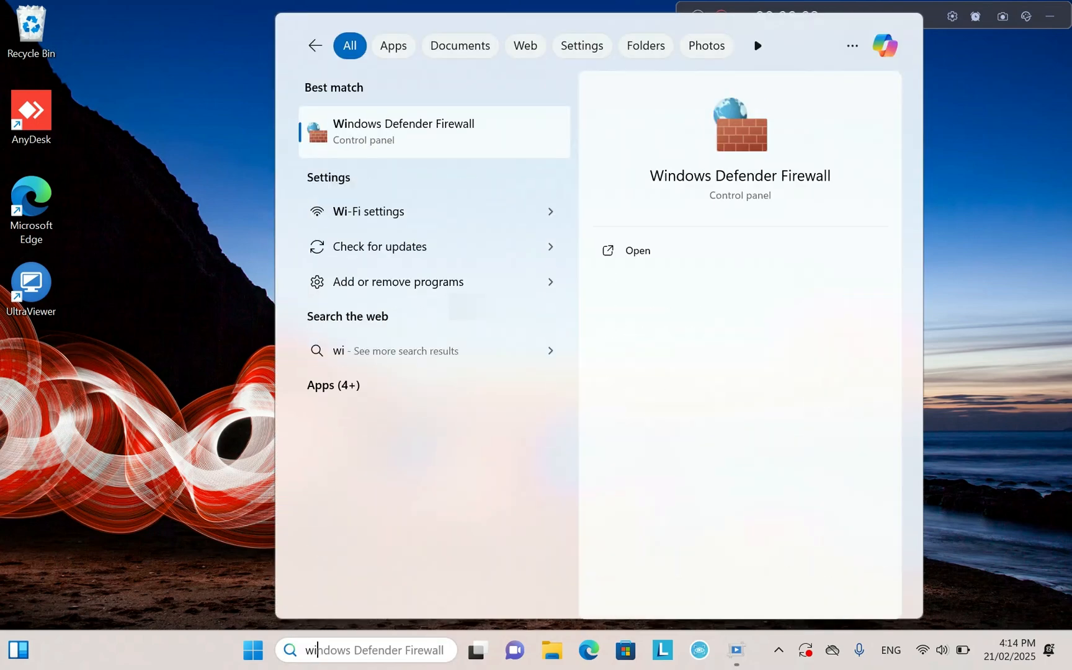
type("nd")
key("Down")
key("Down")
key("Down")
key("Down")
key("Down")
key("Down")
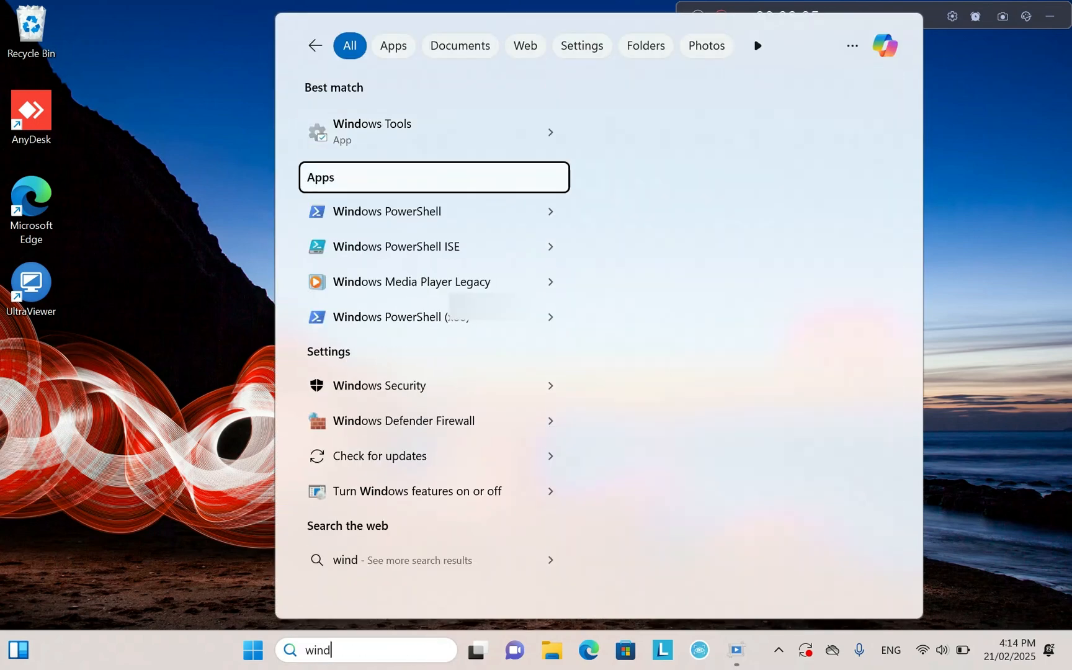
key("Return")
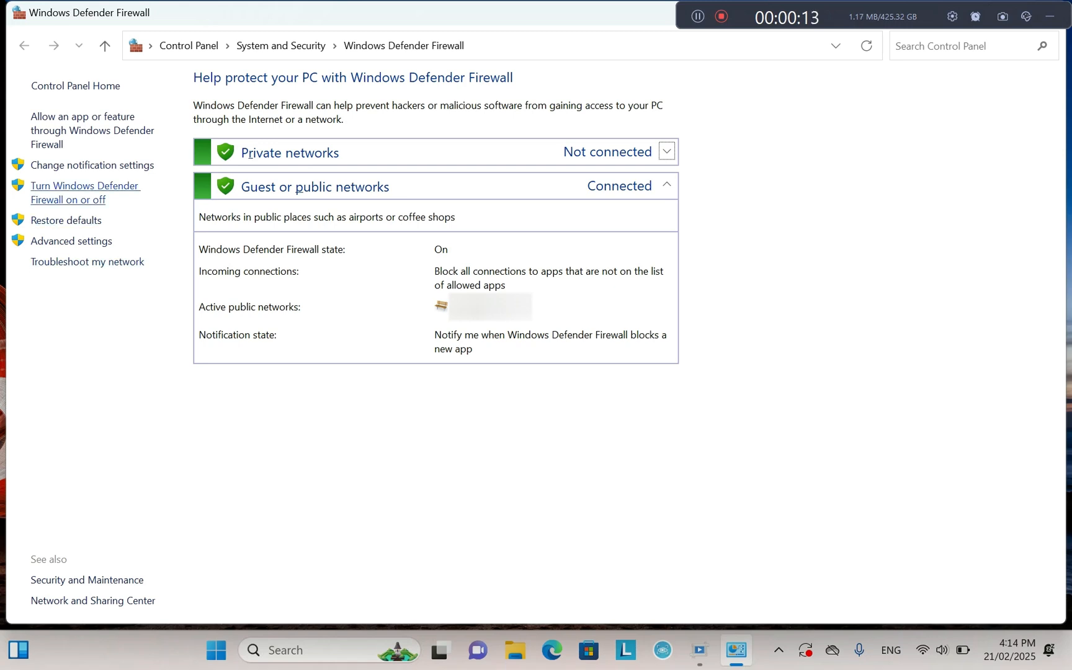
Step: View the firewall's on/off settings for each network type, and check the AnyDesk entries among the allowed apps
left_click(85, 186)
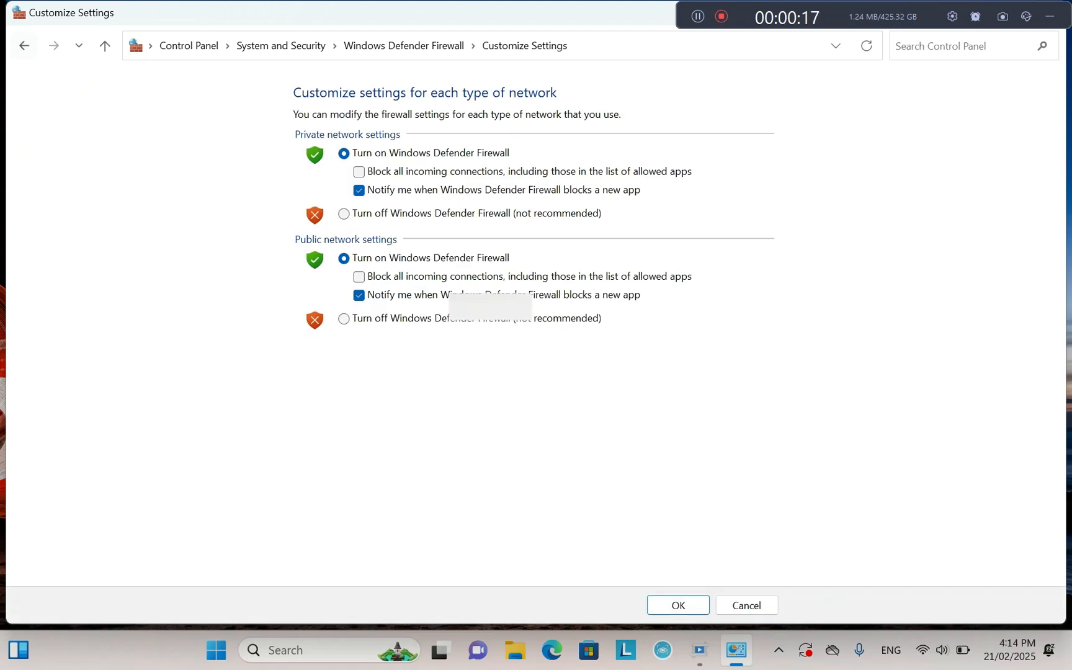
left_click(24, 46)
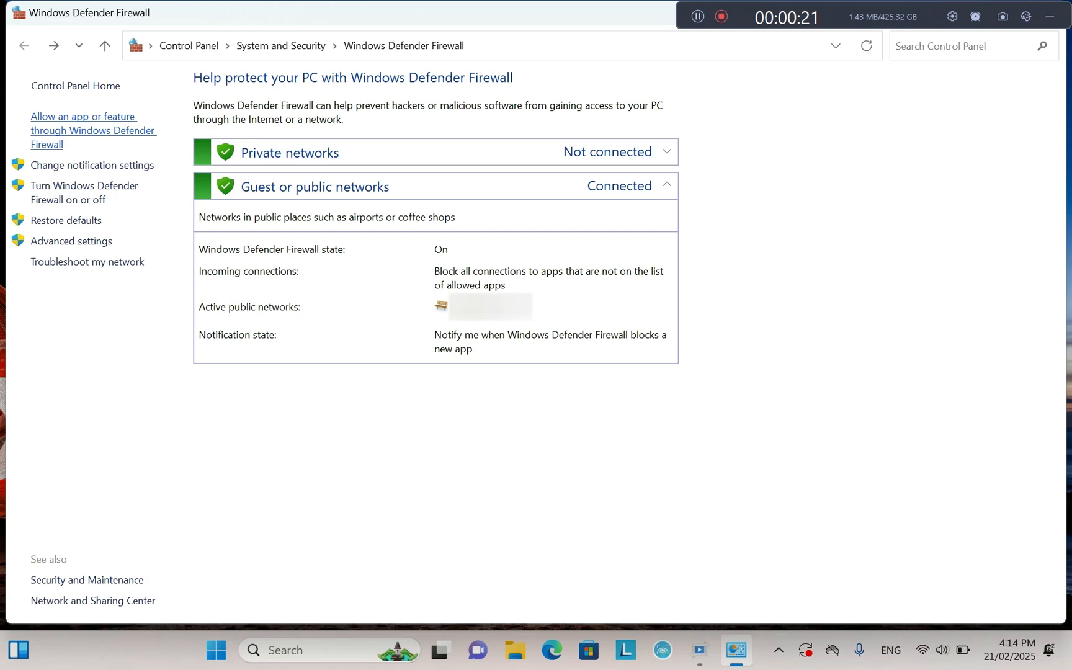
left_click(93, 130)
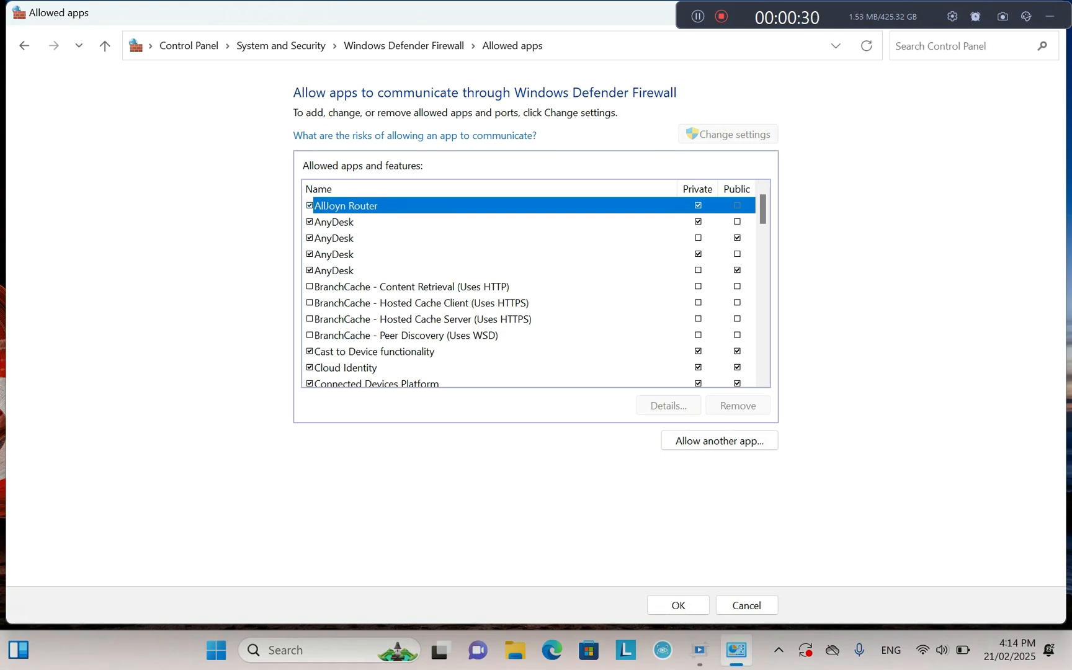
left_click(334, 222)
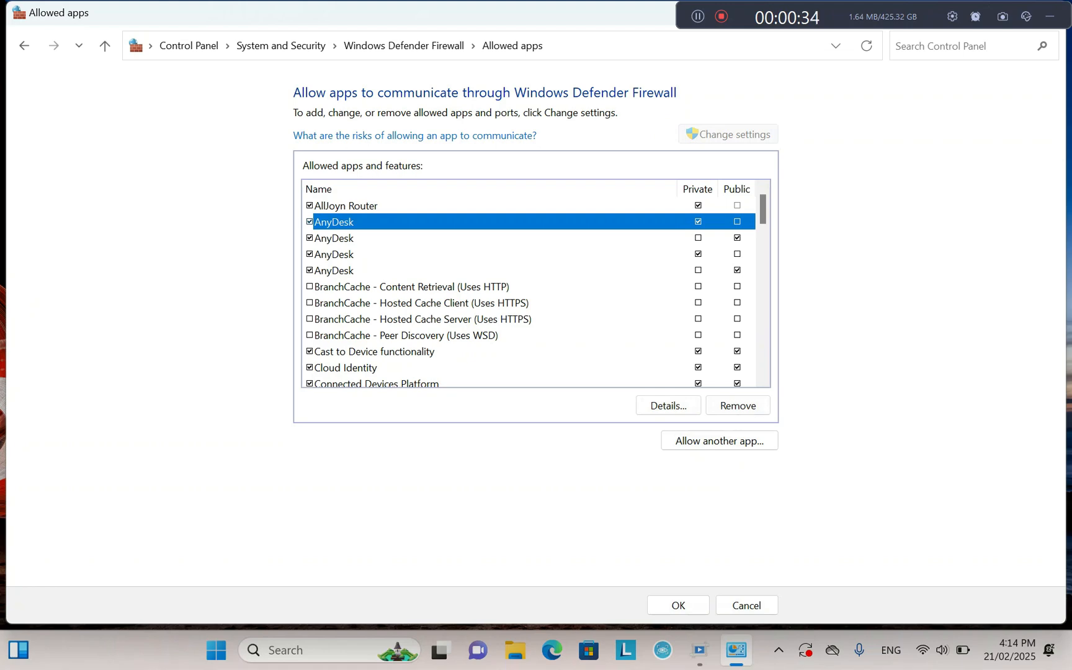
left_click(737, 238)
left_click(333, 270)
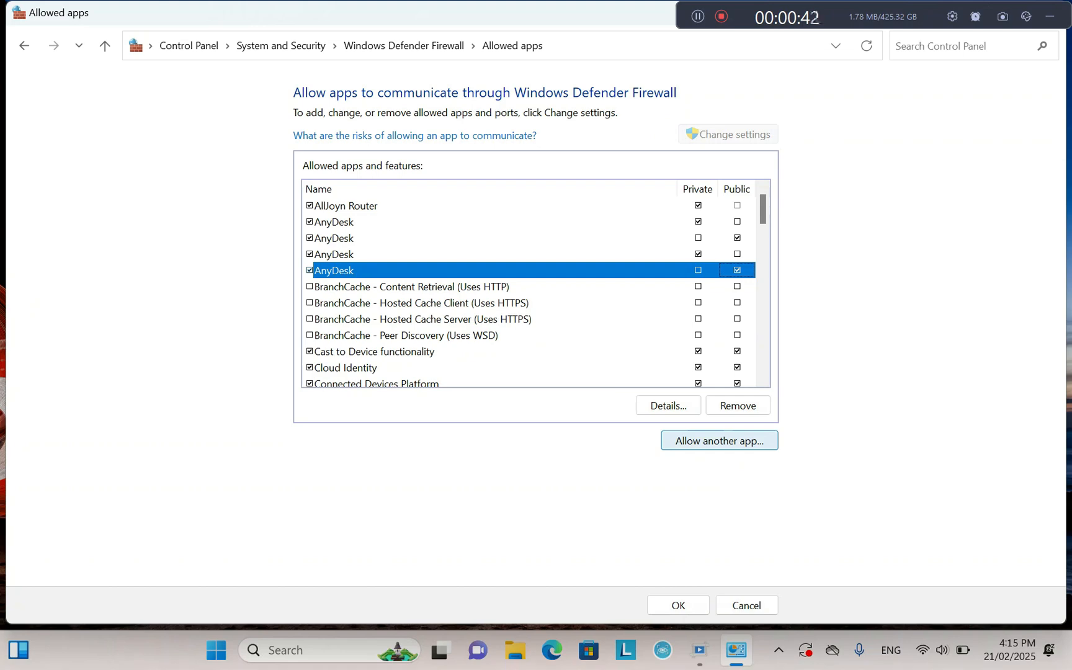
Step: Try to allow another app through the firewall by browsing to the AnyDesk folder in Program Files (x86), and cancel without adding it
left_click(719, 441)
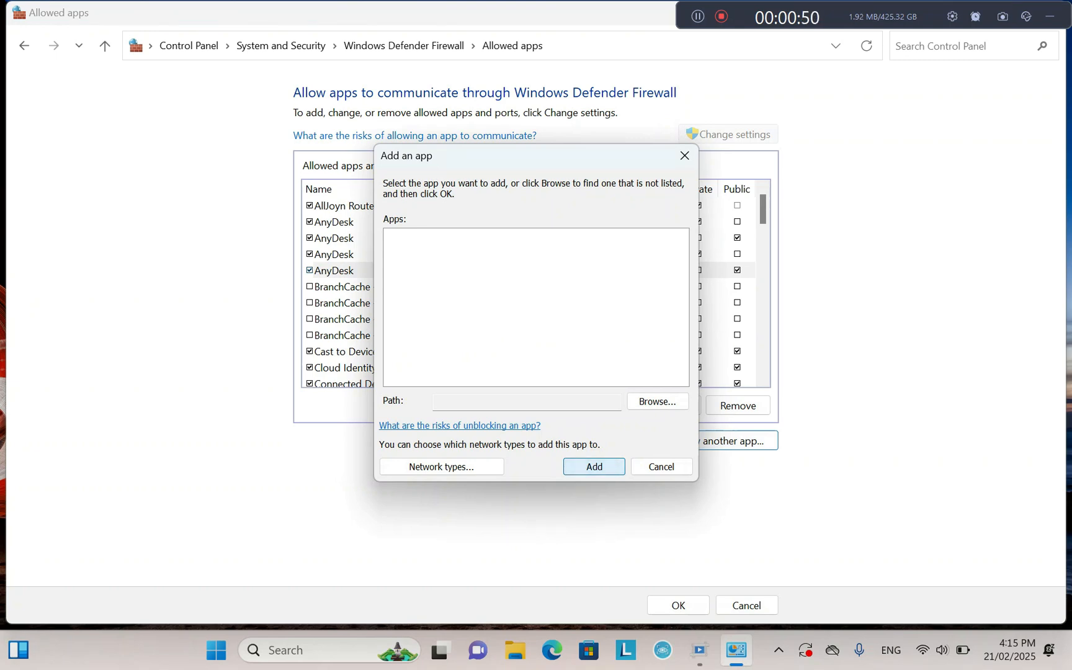
left_click(661, 467)
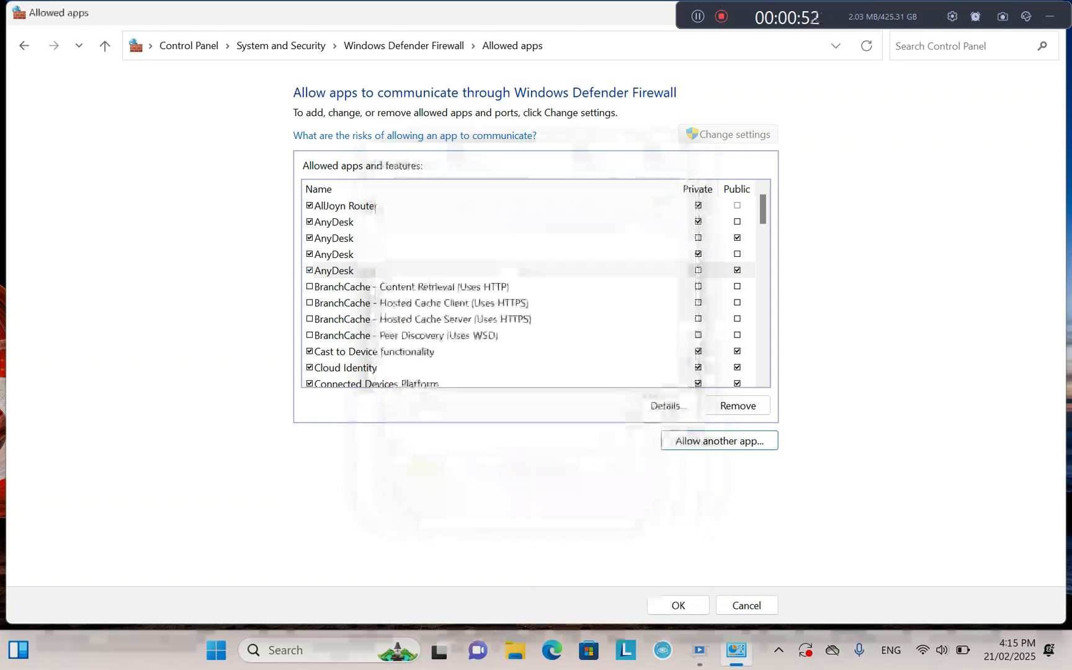
left_click(719, 442)
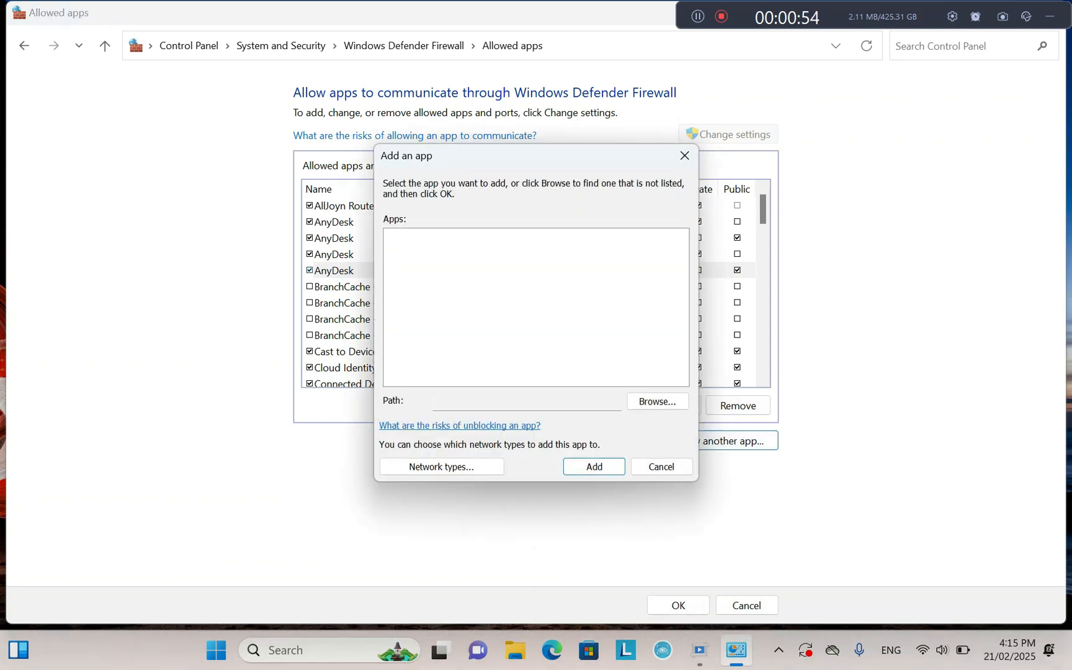
left_click(657, 400)
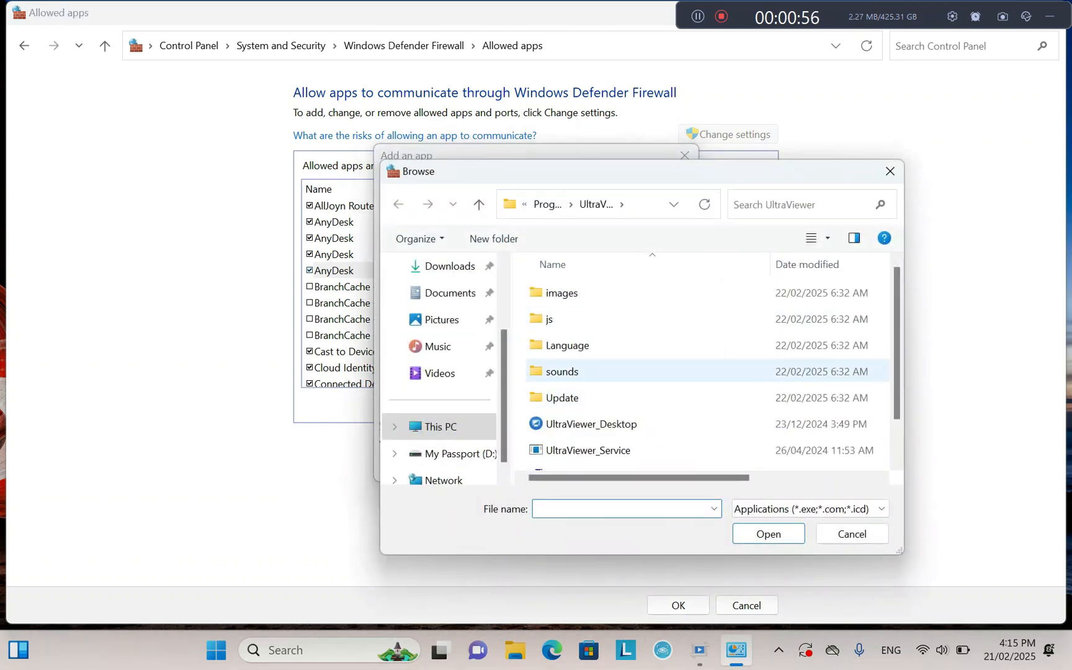
left_click(547, 205)
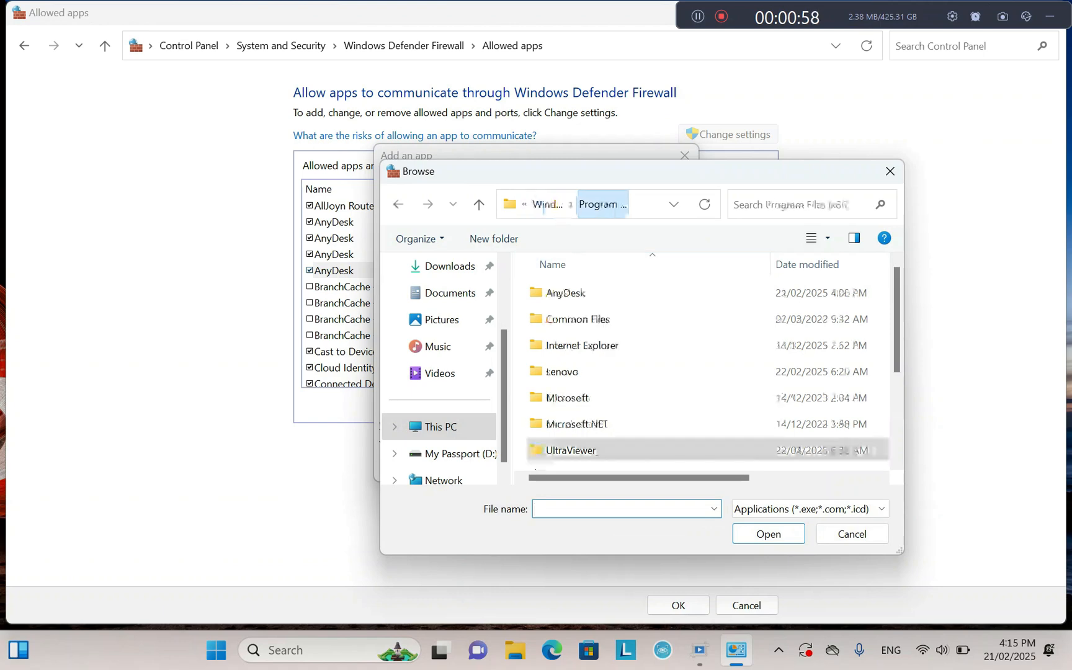
left_click(547, 205)
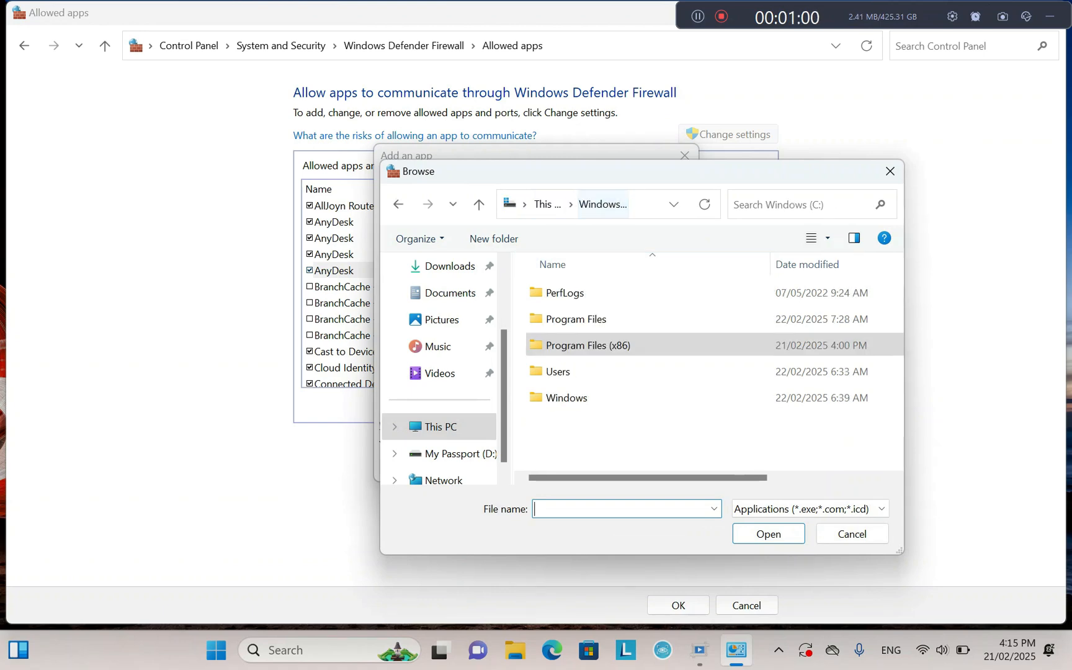
double_click(796, 345)
double_click(566, 292)
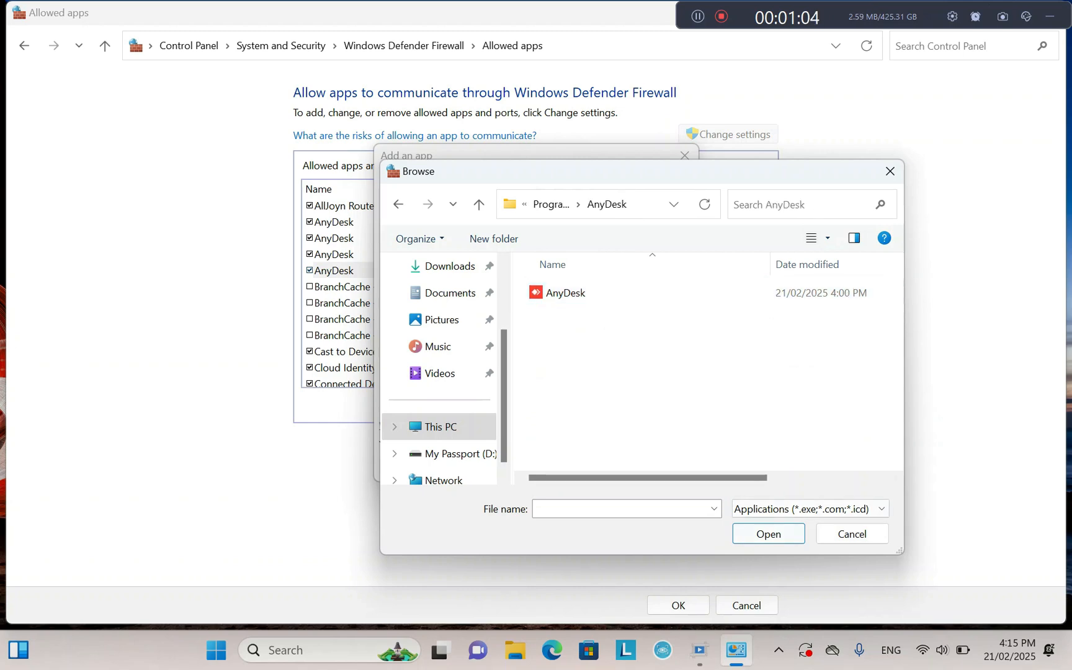
left_click(852, 534)
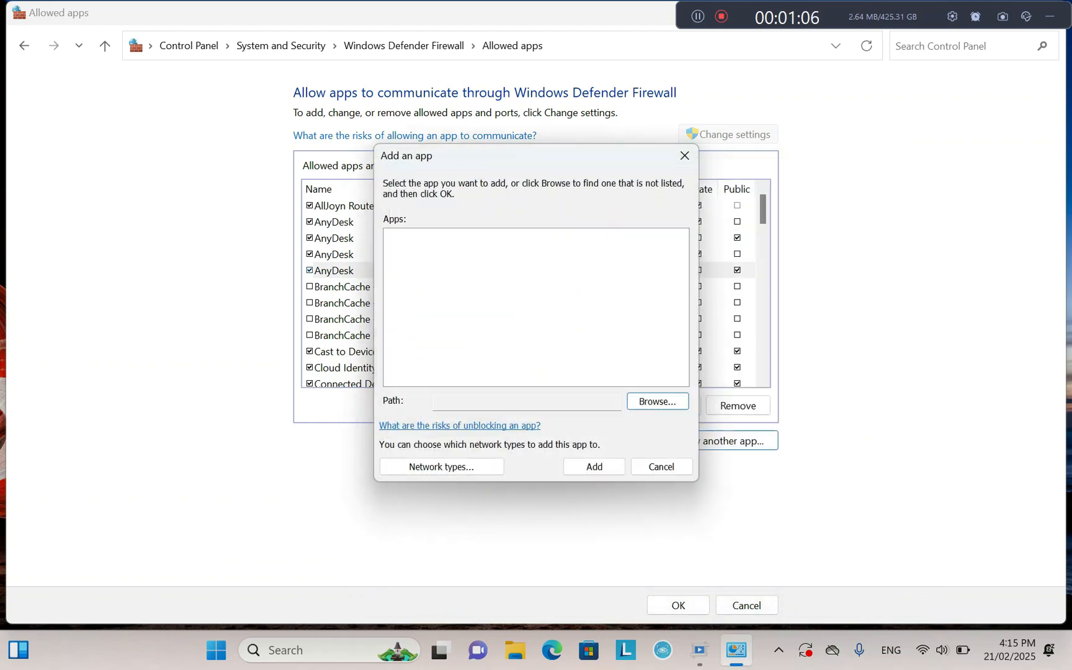
left_click(662, 466)
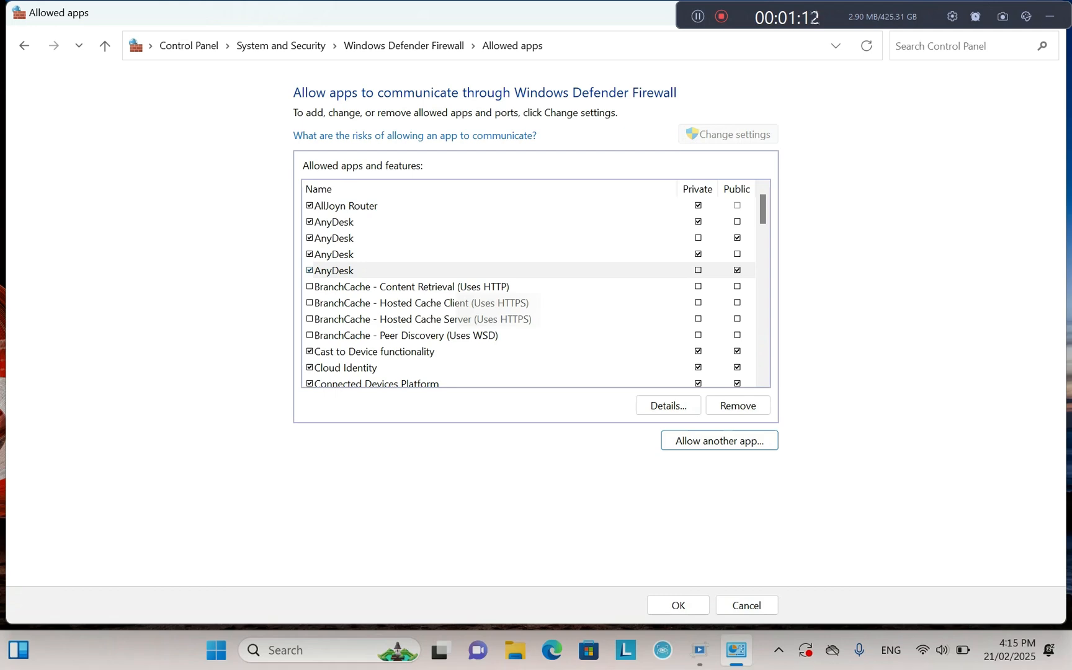
left_click(746, 605)
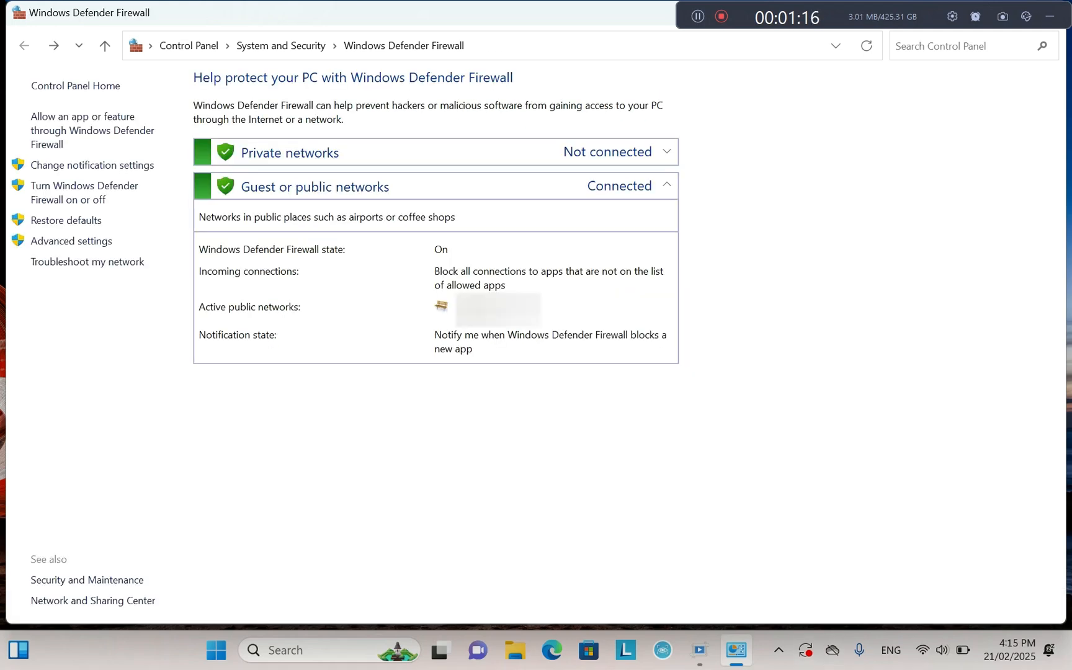
Step: Open the firewall's advanced settings and inspect the properties of the first AnyDesk inbound rule
left_click(72, 241)
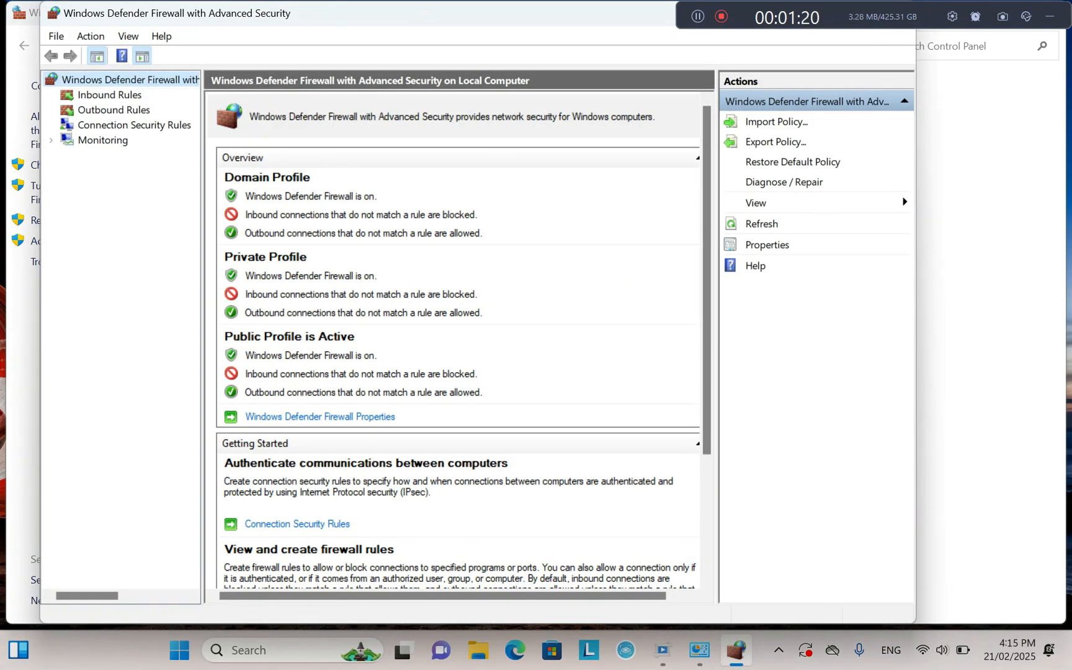
left_click(109, 95)
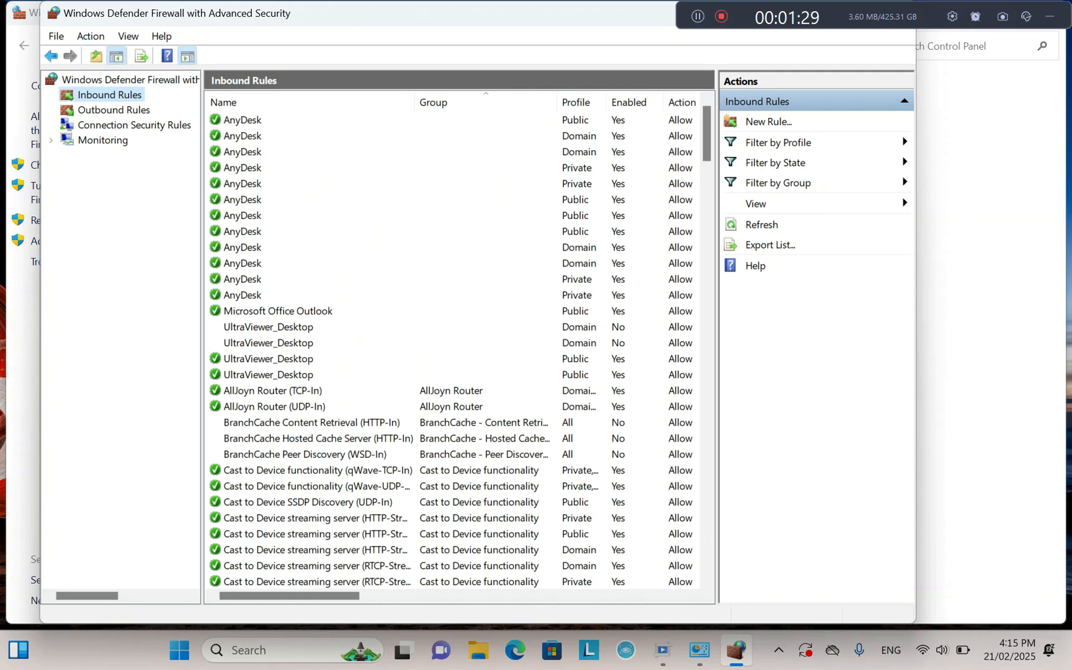
left_click(242, 120)
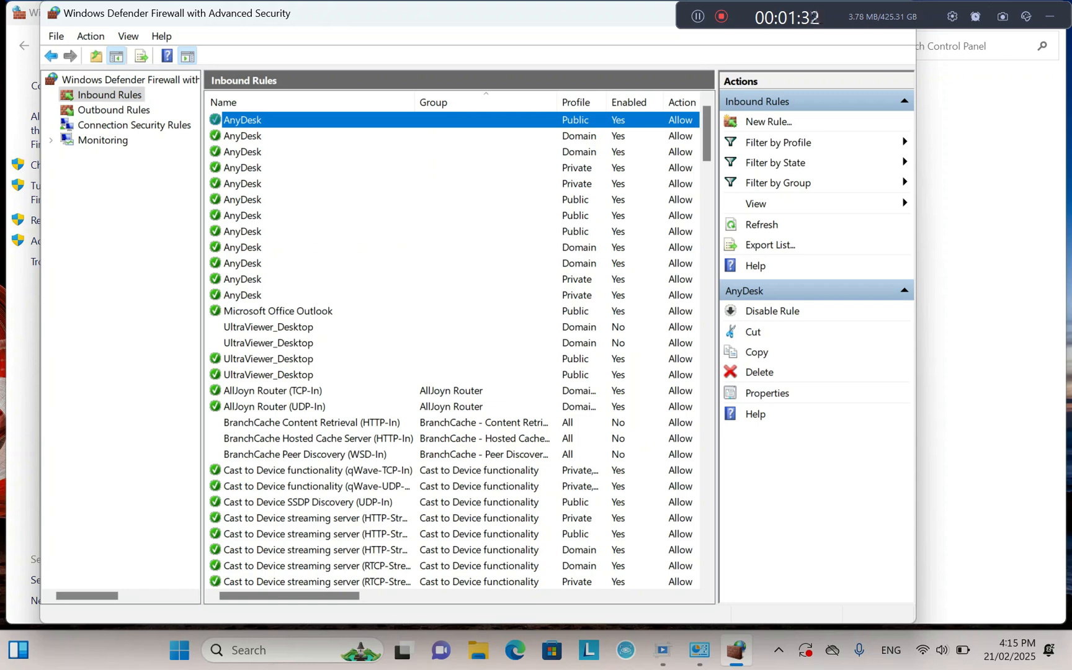
double_click(243, 121)
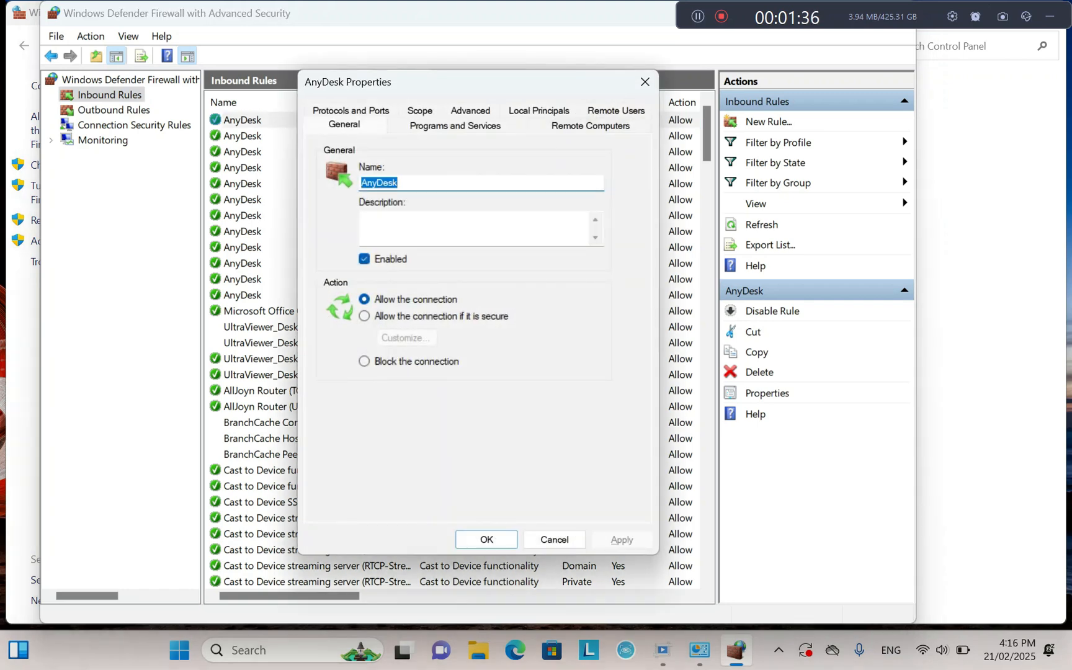
left_click(645, 82)
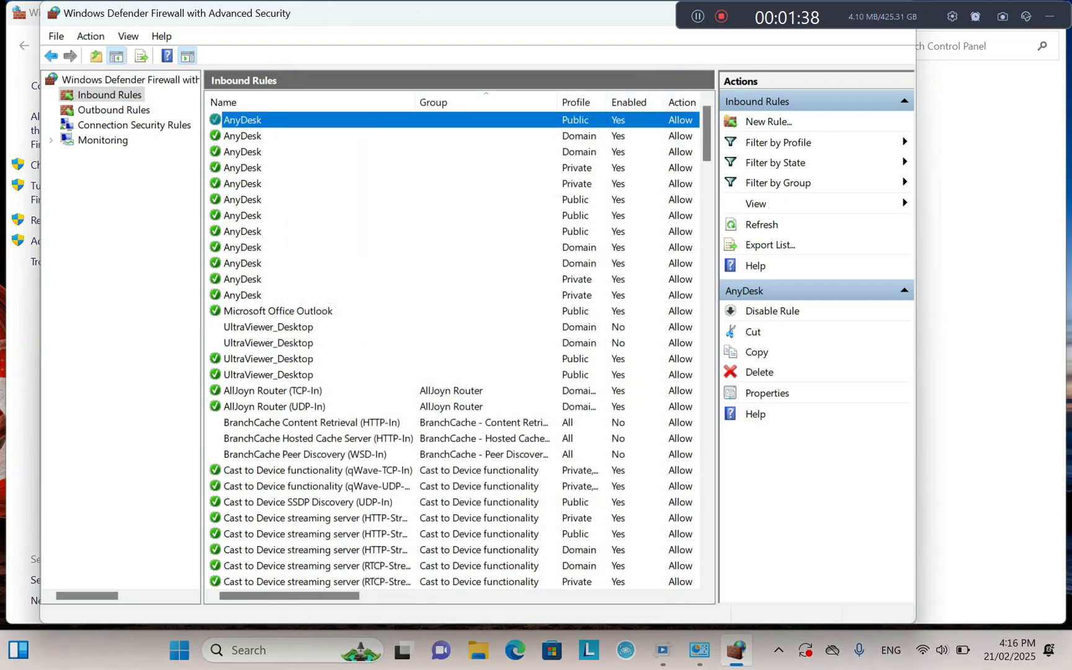
Step: Try to create an inbound program rule for AnyDesk.exe in Program Files (x86), covering the Domain, Private and Public profiles, and cancel before naming it
left_click(768, 122)
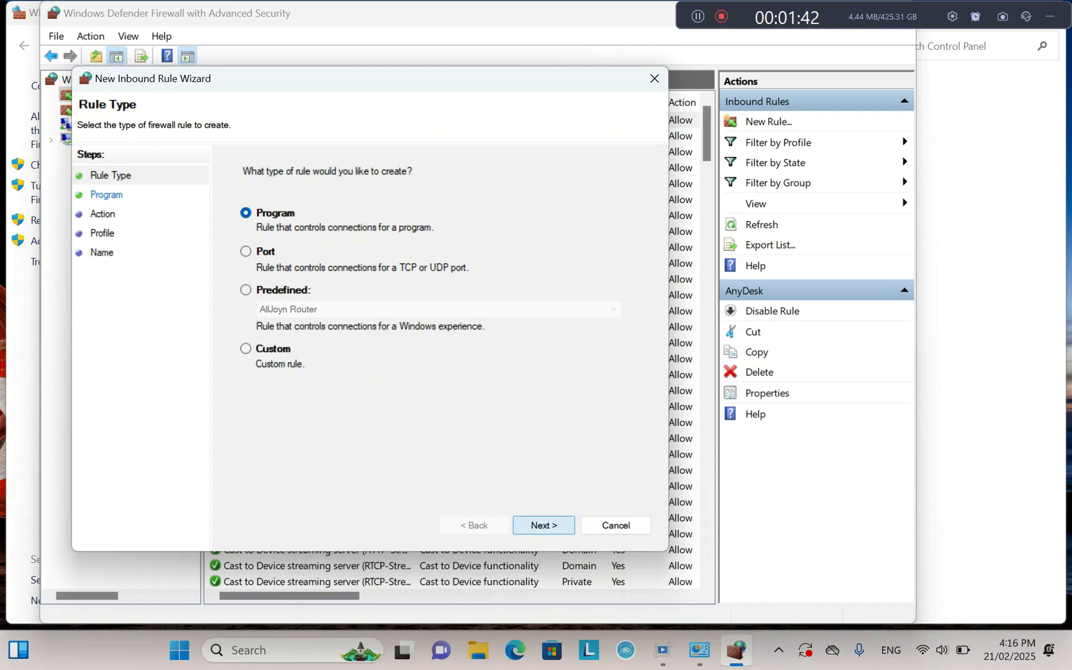
key("Return")
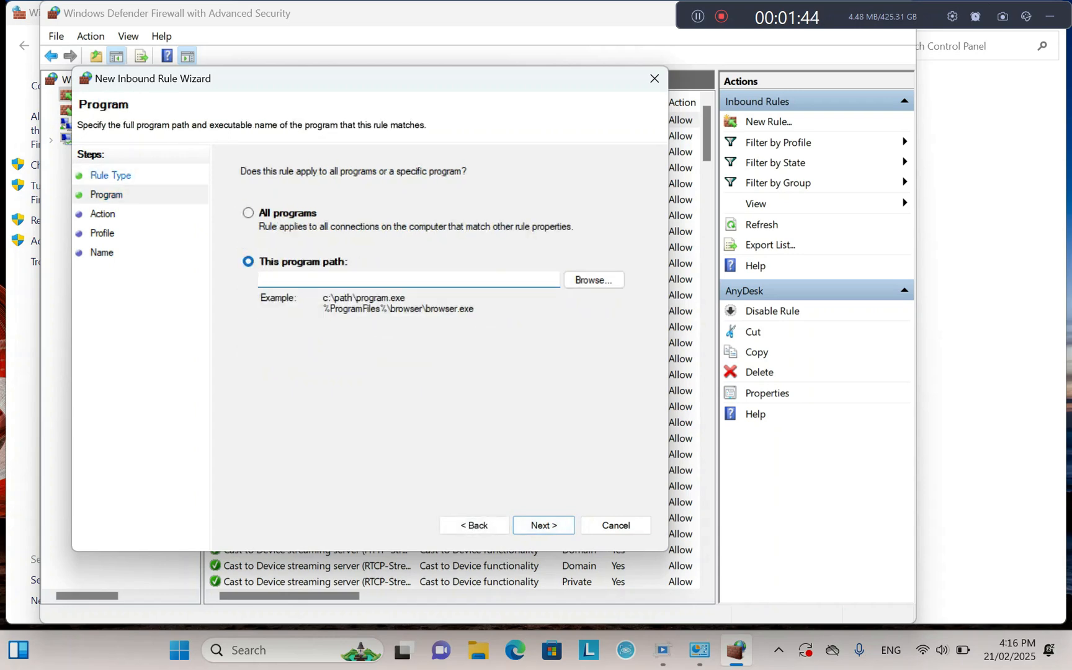
left_click(593, 280)
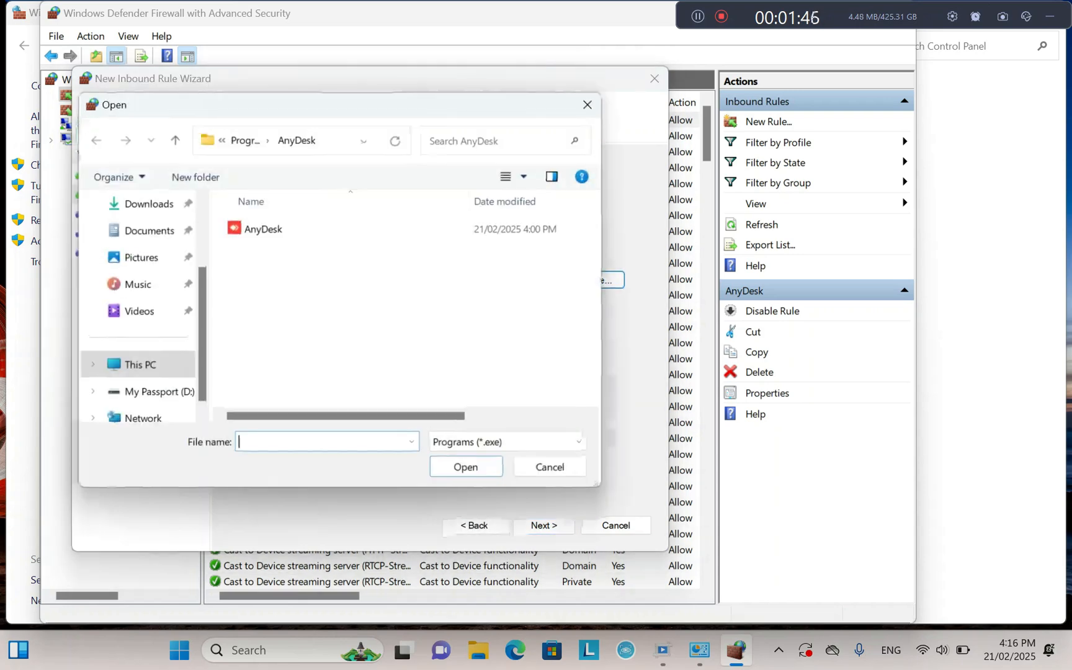
left_click(263, 229)
left_click(466, 467)
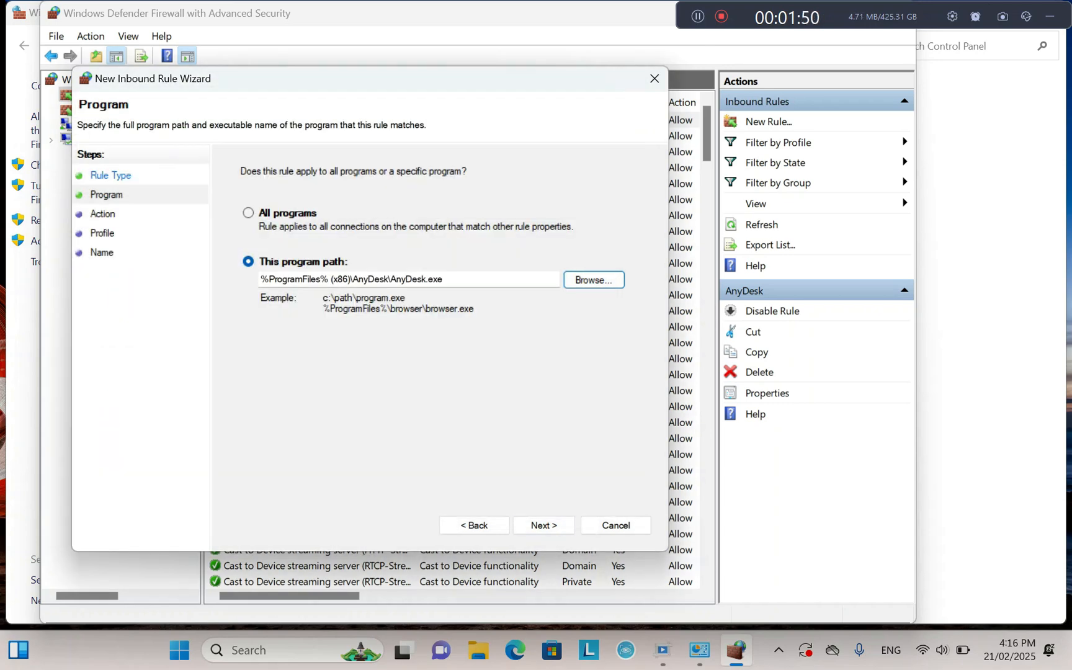
left_click(544, 524)
left_click(544, 525)
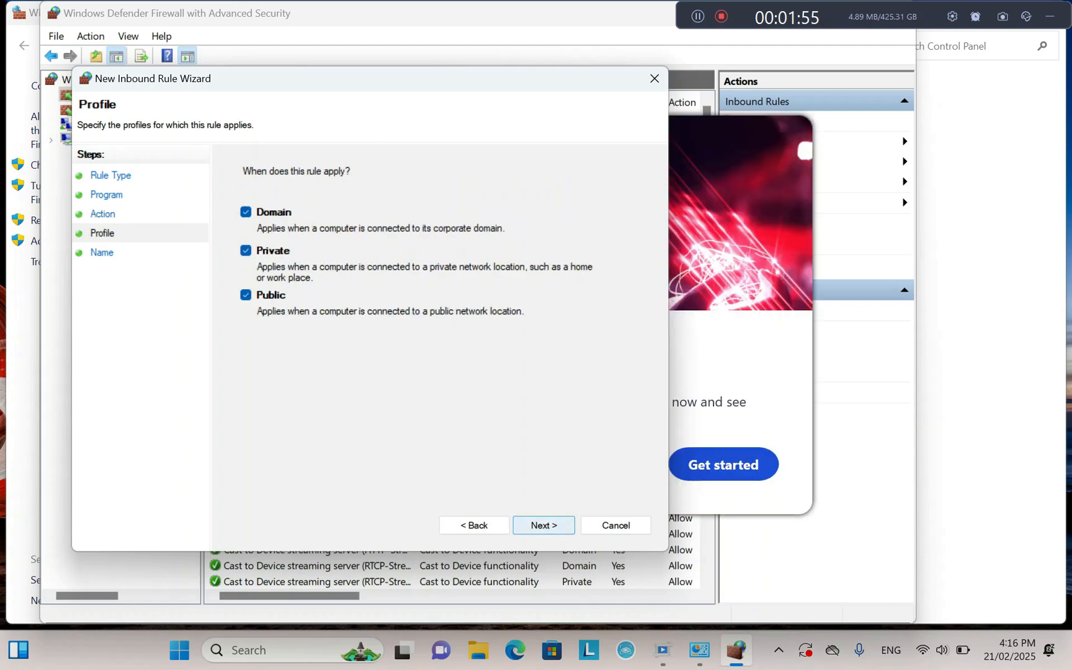
left_click(543, 525)
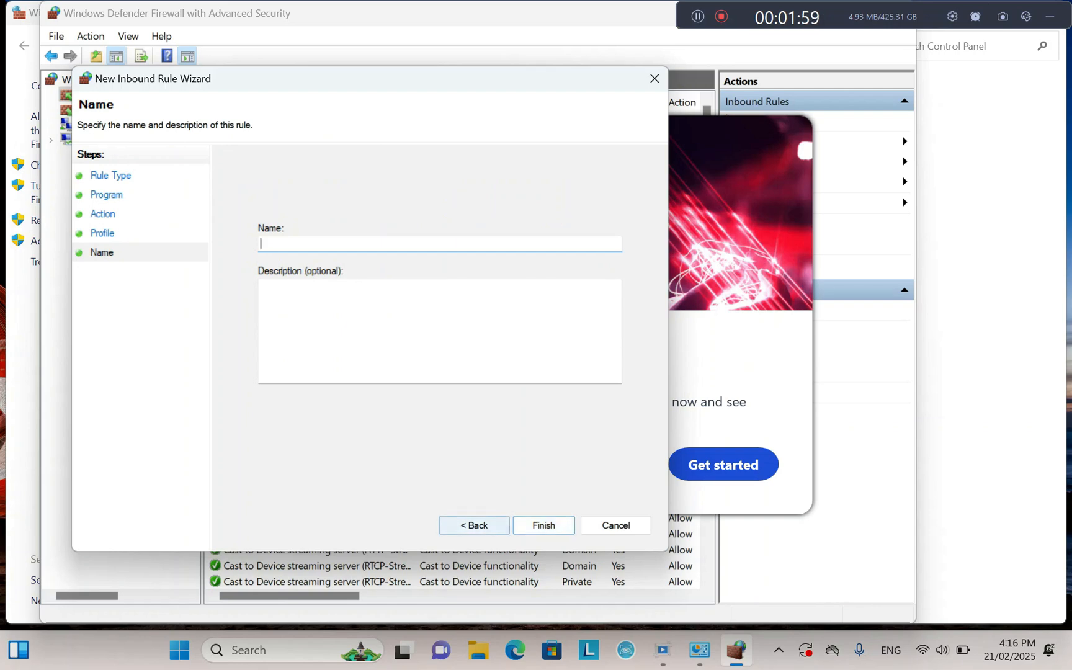
left_click(474, 525)
left_click(474, 525)
left_click(474, 525)
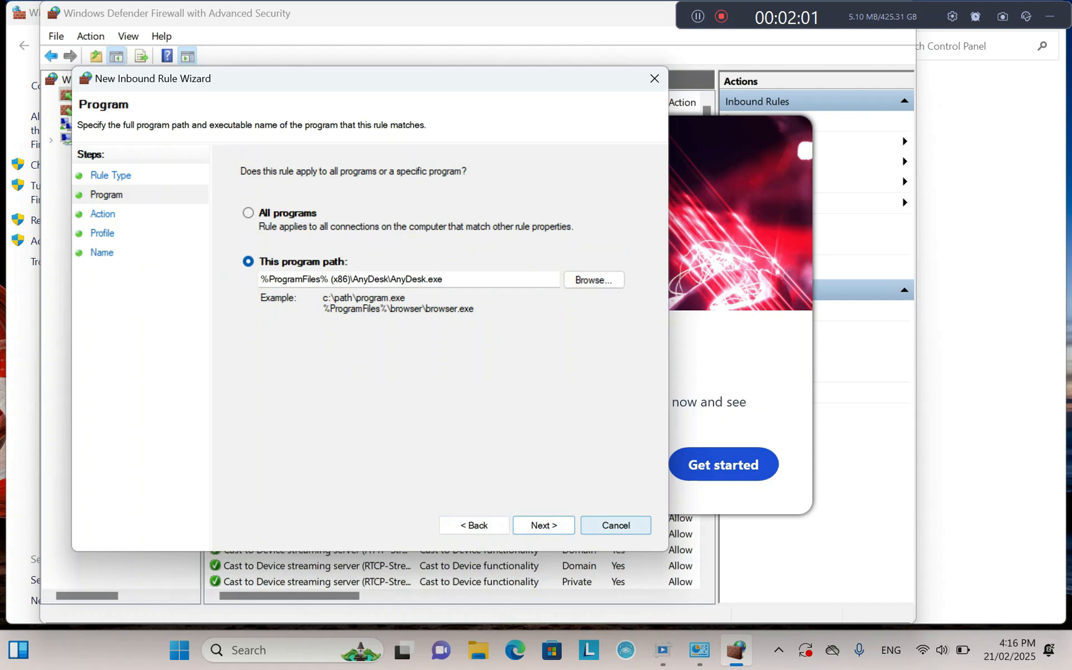
left_click(616, 525)
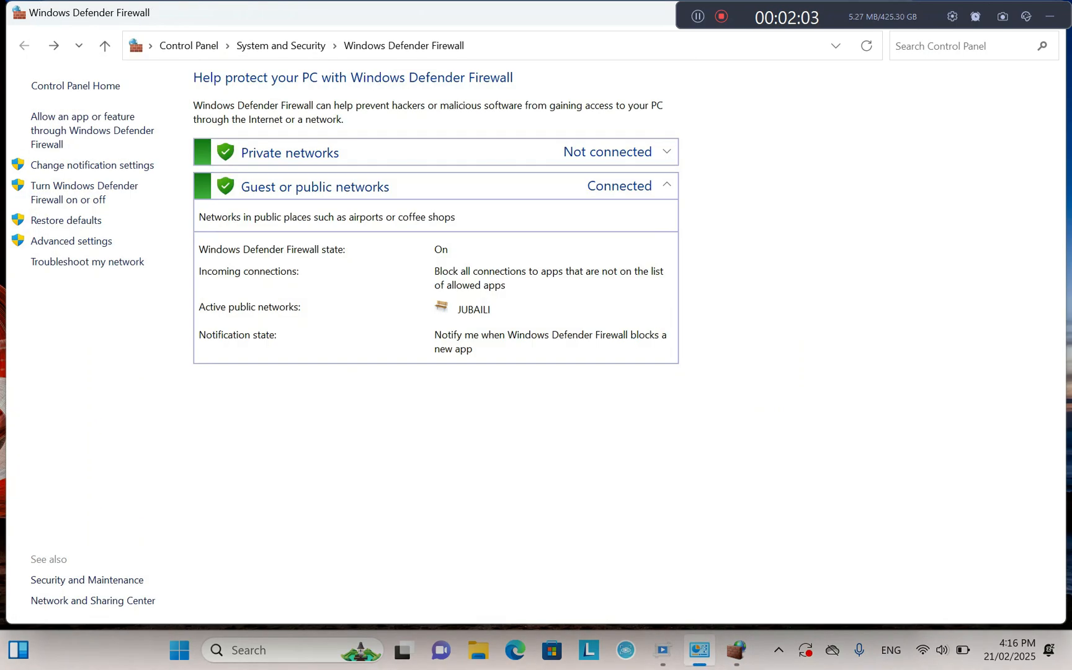
Step: Open the firewall's advanced settings and start a new outbound program rule that targets AnyDesk in its Program Files folder
left_click(71, 241)
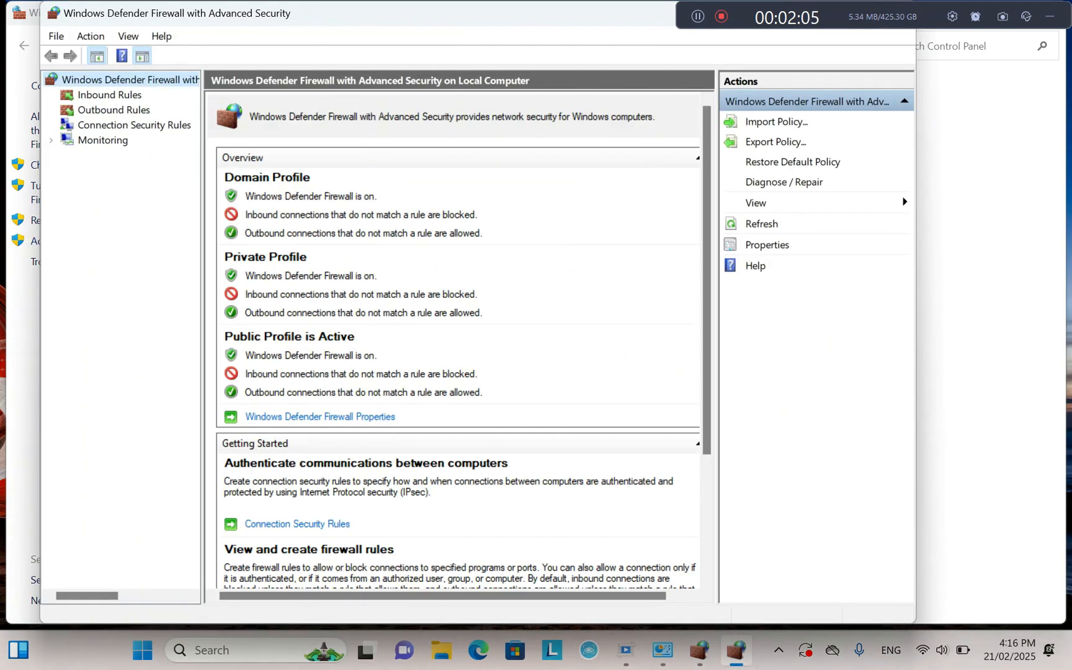
left_click(114, 109)
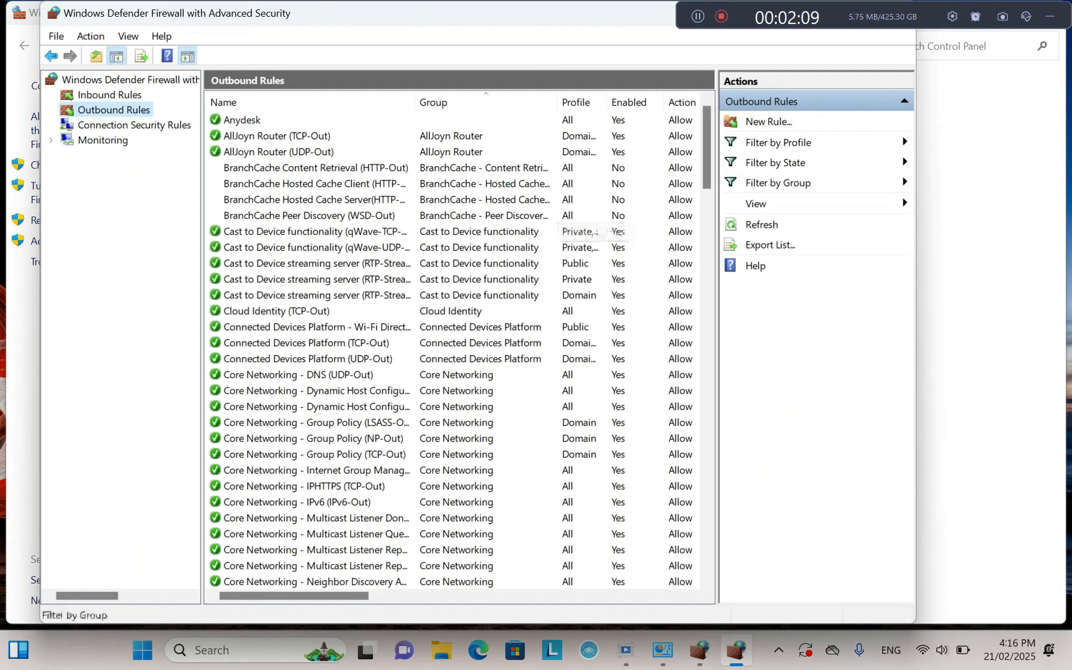
left_click(768, 122)
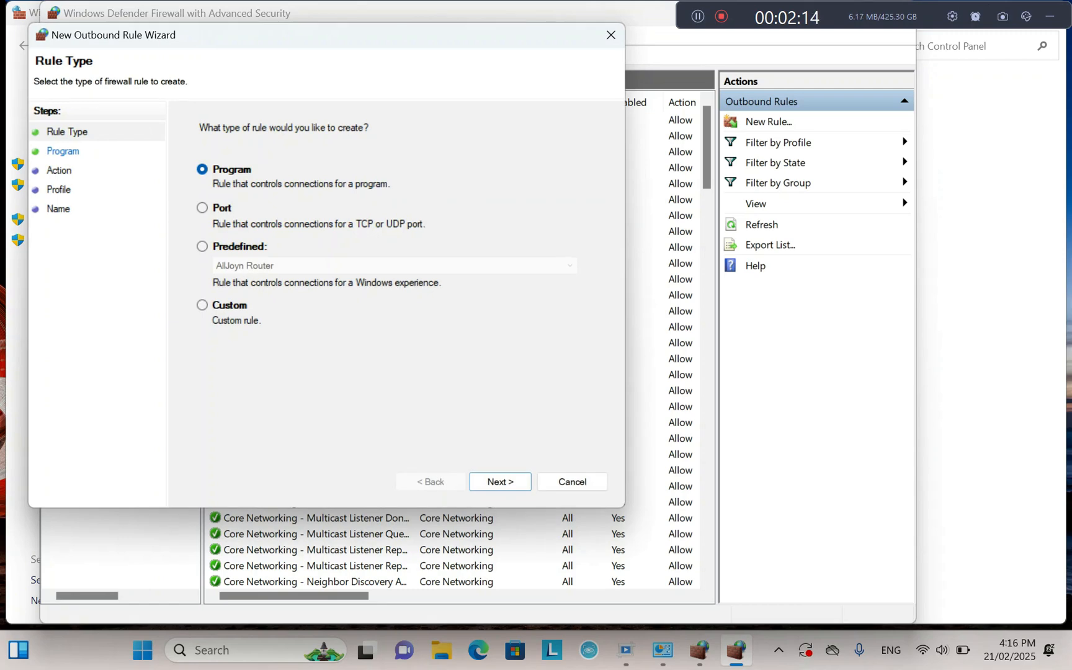
left_click(500, 482)
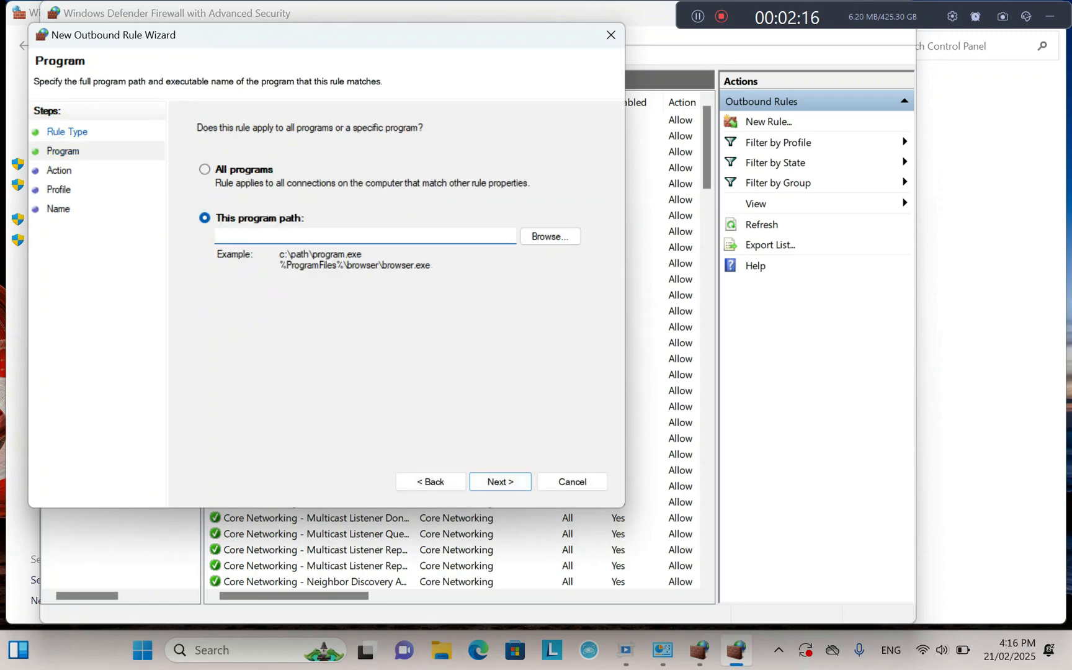
left_click(551, 236)
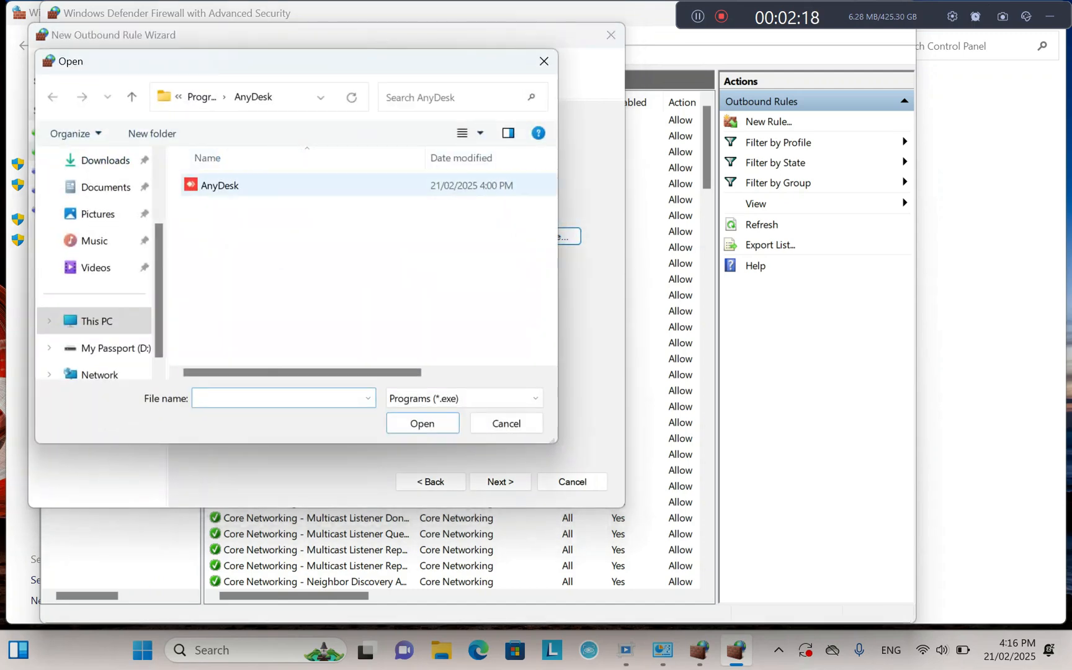
left_click(219, 185)
left_click(423, 423)
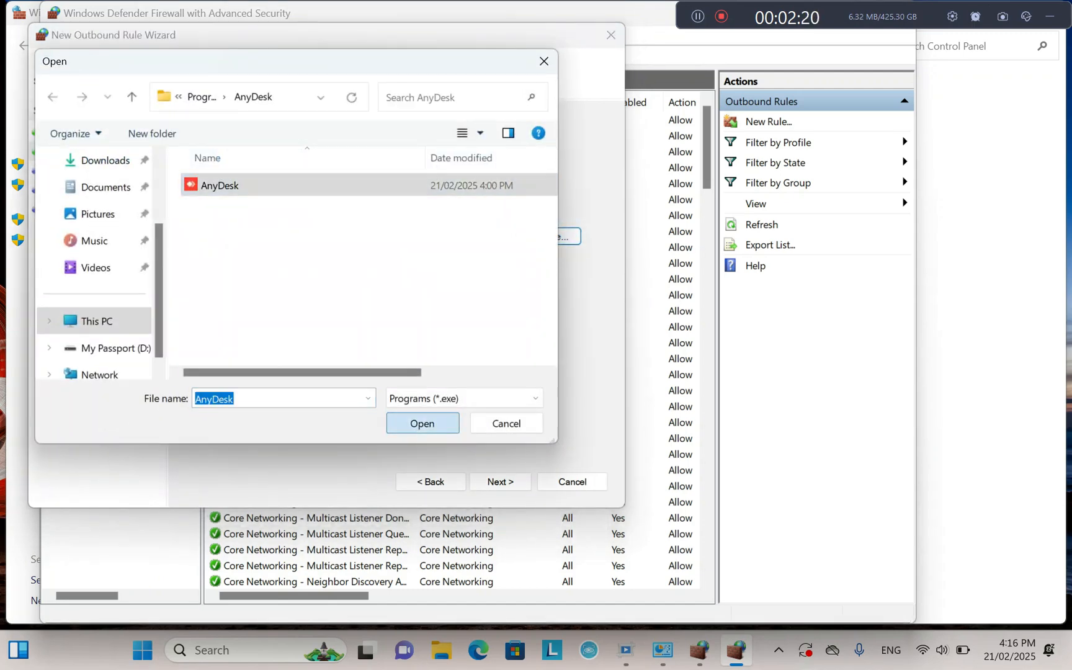
Step: Try to allow the connection for the Domain, Private and Public profiles, name the outbound rule anydesk, and cancel the wizard
left_click(500, 481)
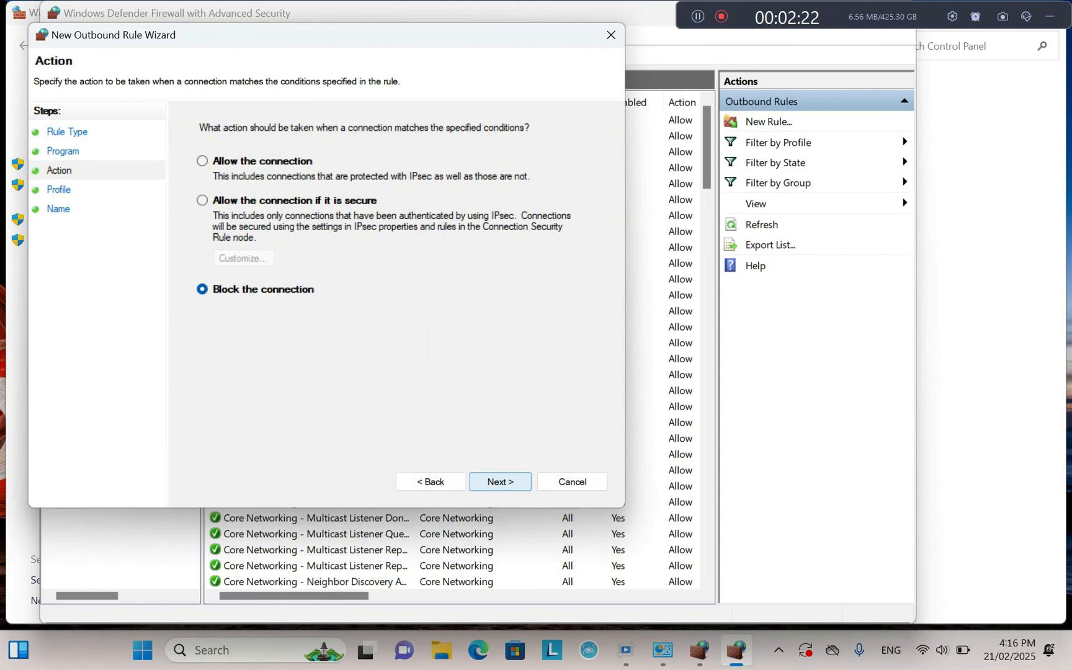
left_click(202, 162)
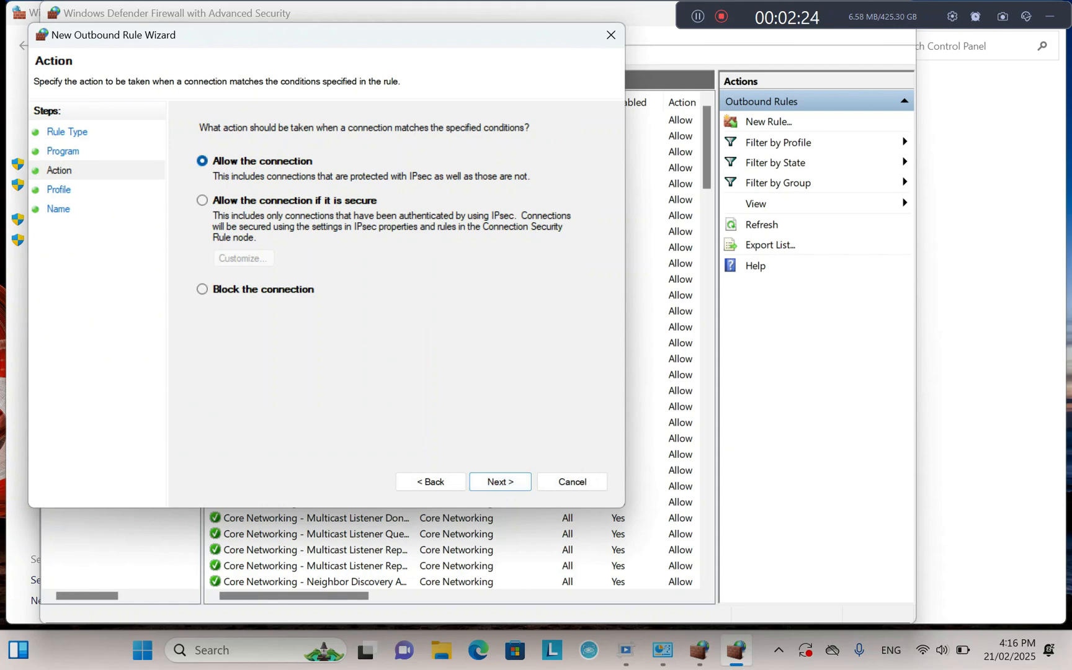
left_click(500, 481)
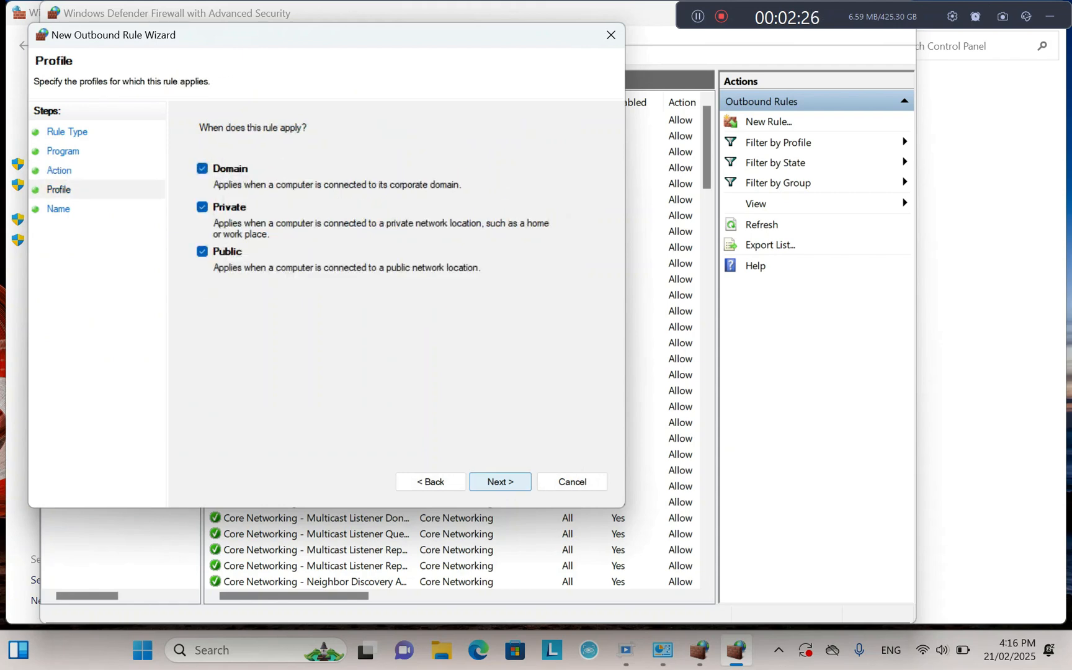
left_click(500, 481)
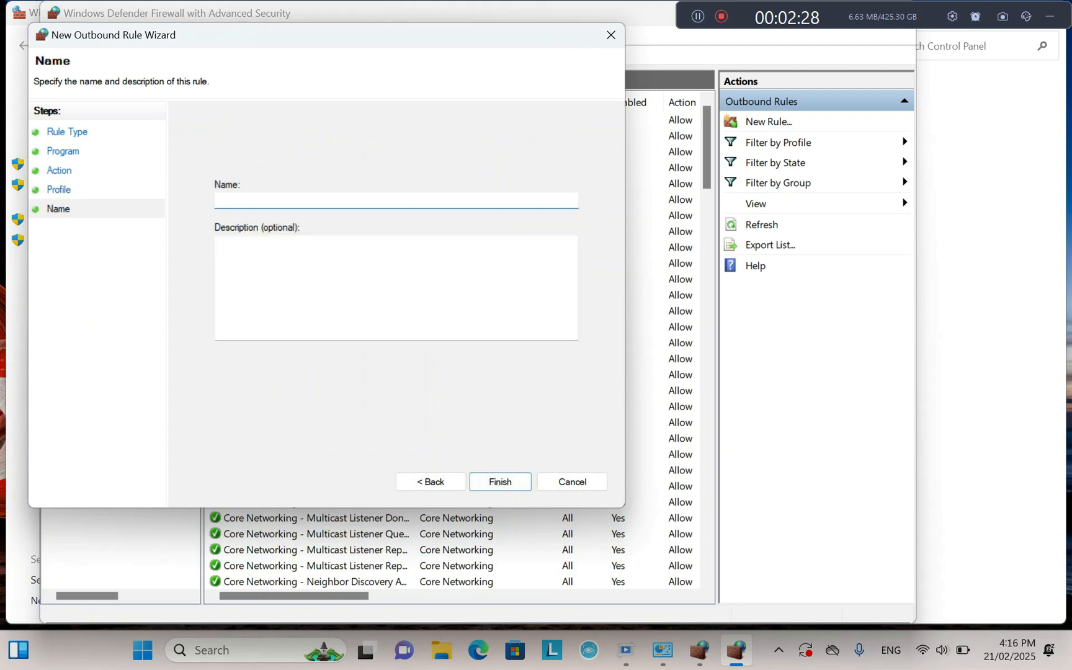
type("anydesk")
left_click(572, 482)
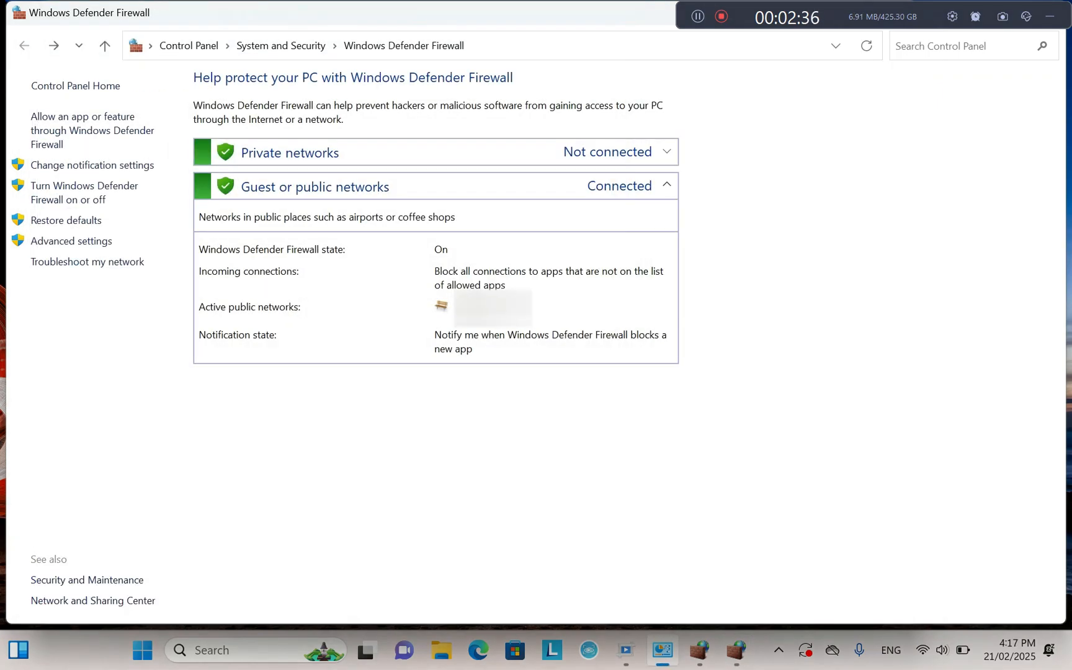
left_click(71, 240)
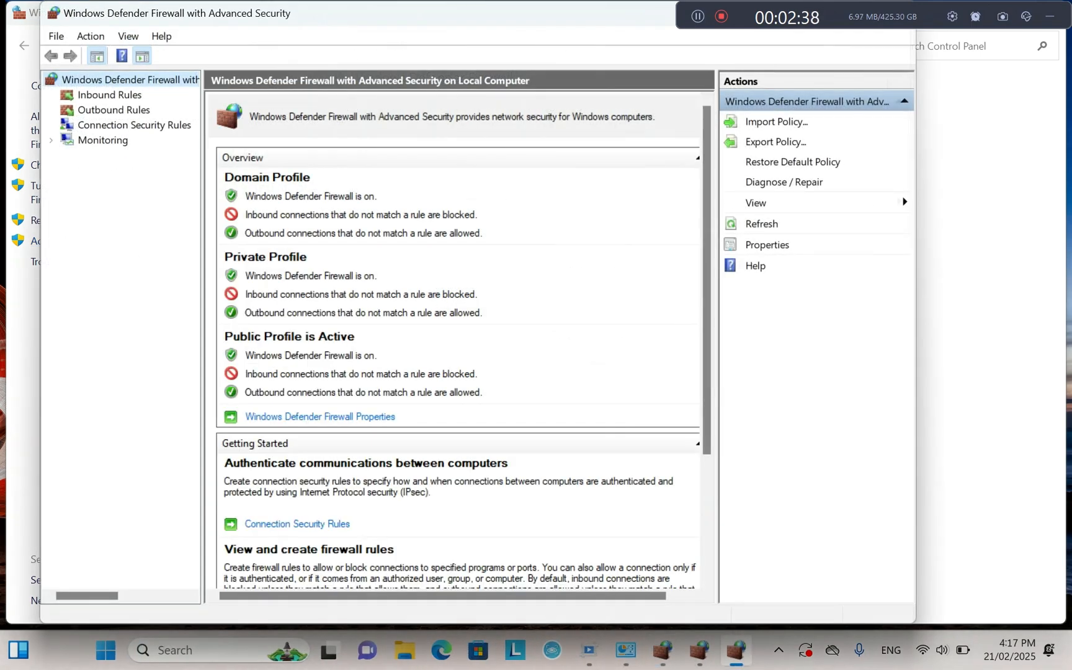
left_click_drag(623, 27, 574, 162)
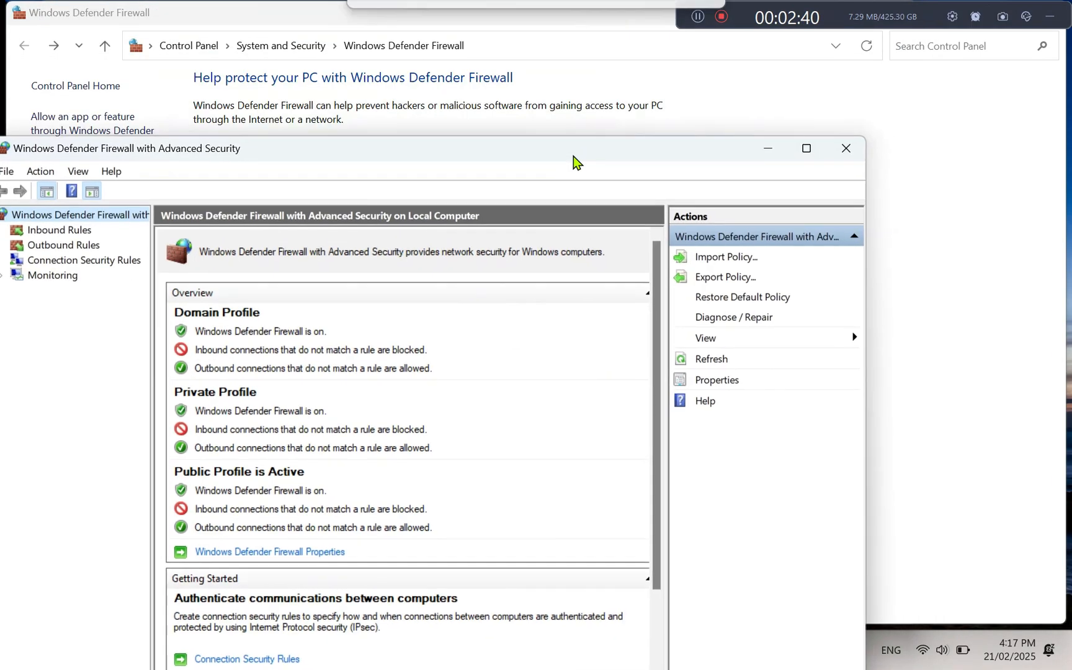
left_click(846, 148)
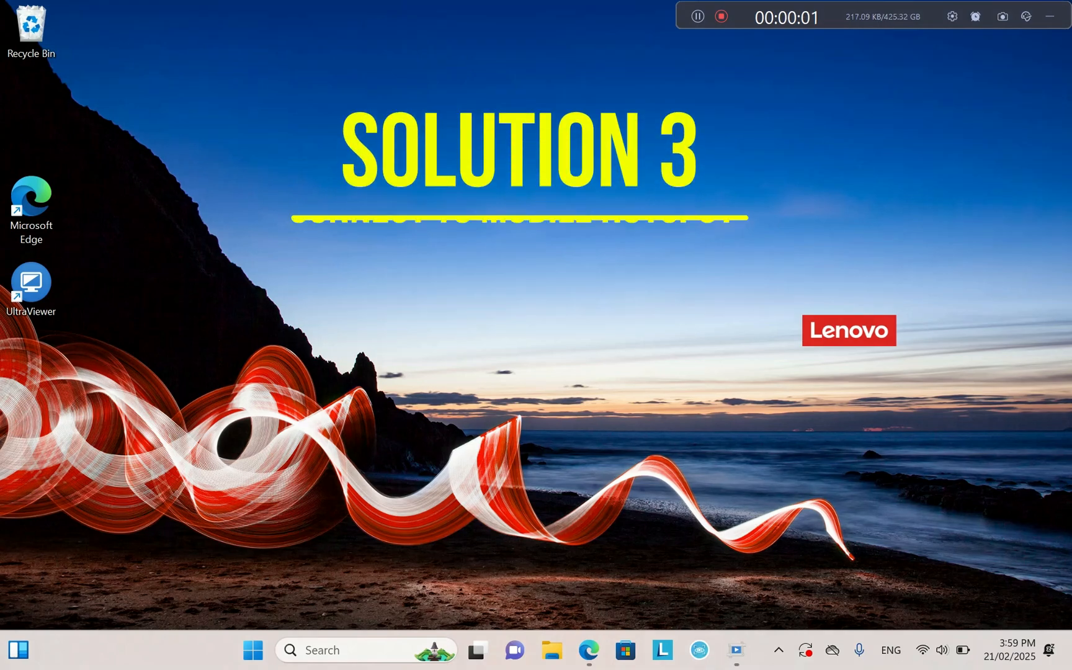
Step: Switch to Microsoft Edge and search Google for "anydesk download"
mouse_move(589, 650)
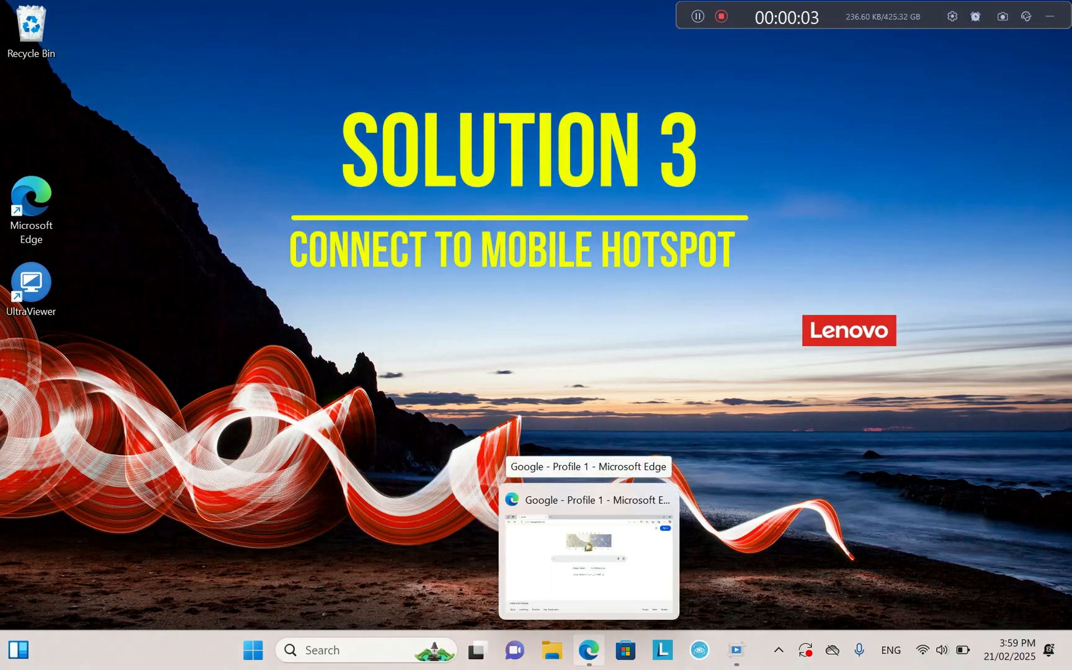
left_click(588, 559)
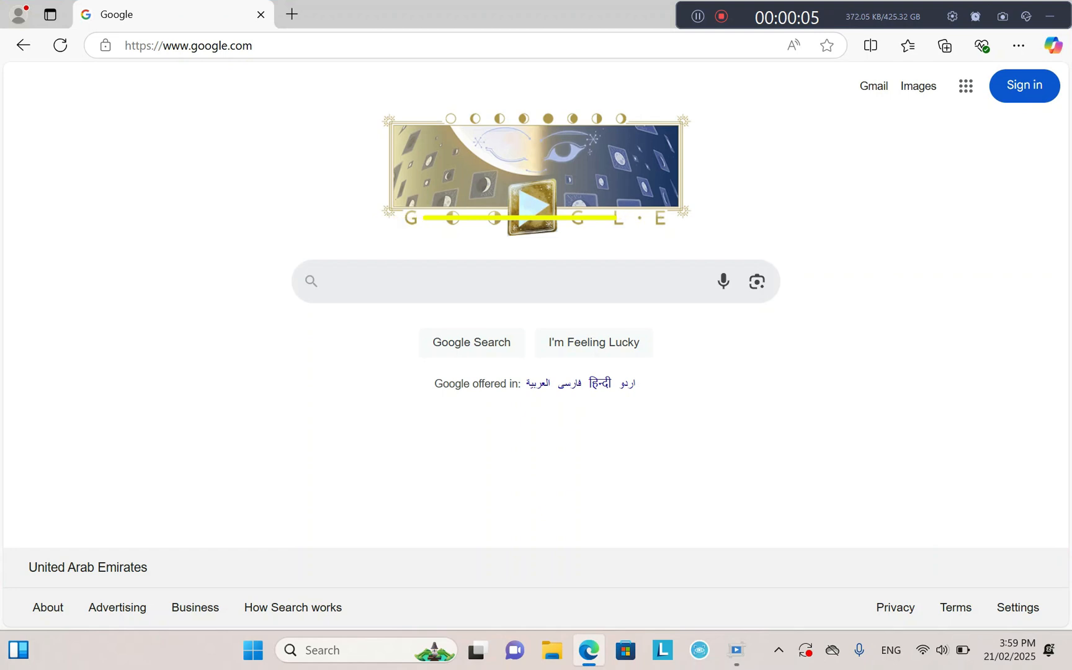
type("anydesk")
key("Down")
key("Return")
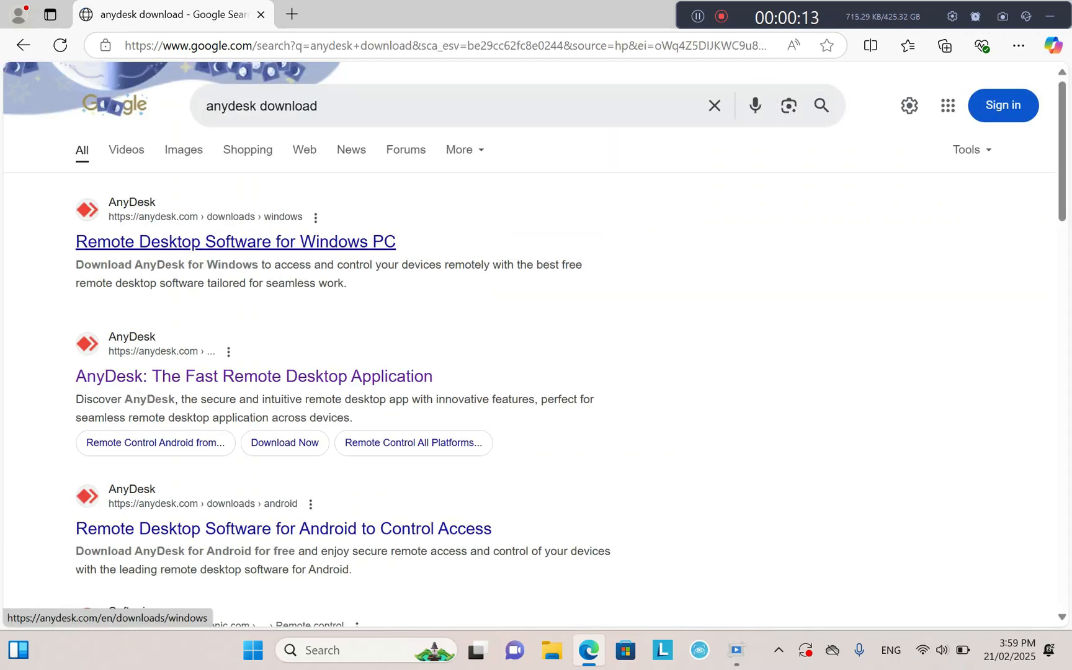
Step: Look at AnyDesk's Windows download result, return to the results, and download AnyDesk from its main website instead
left_click(235, 241)
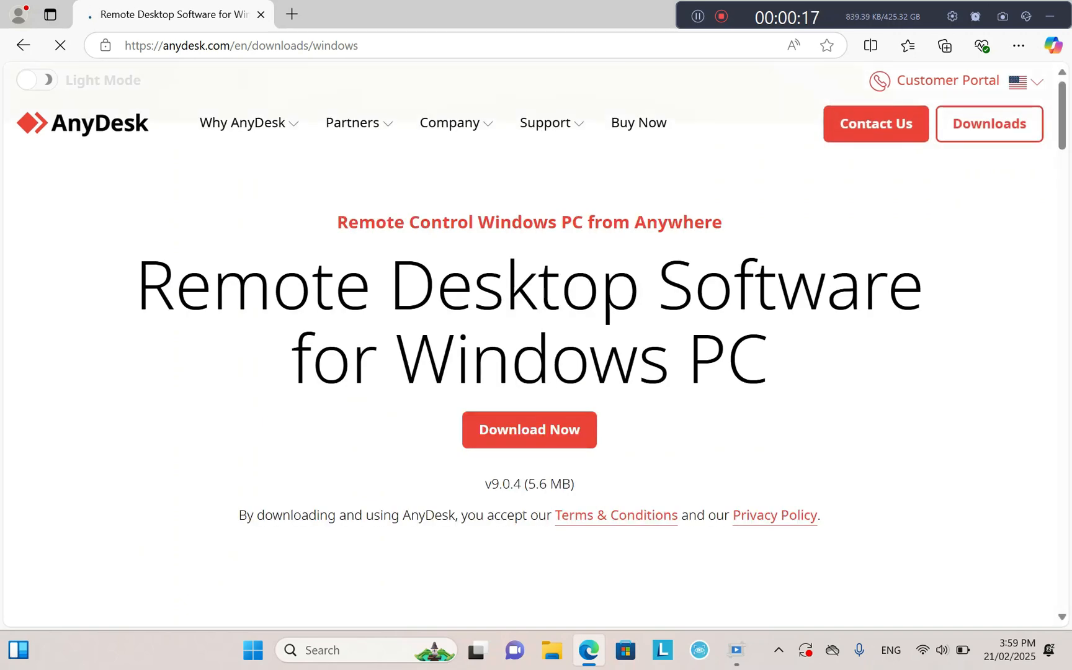
left_click(23, 45)
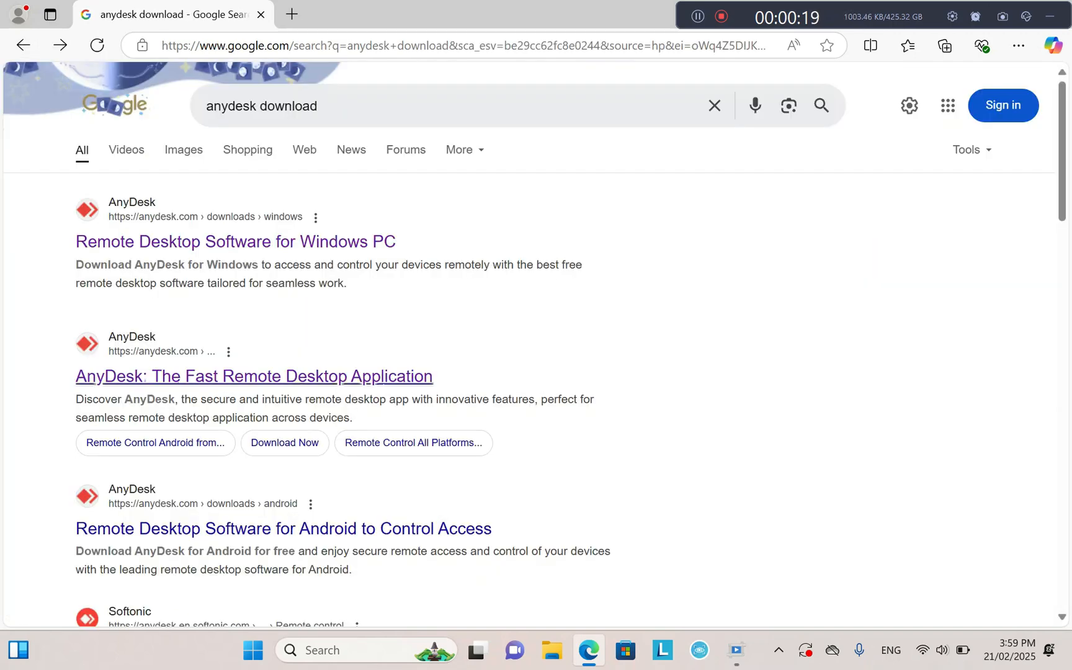
left_click(255, 376)
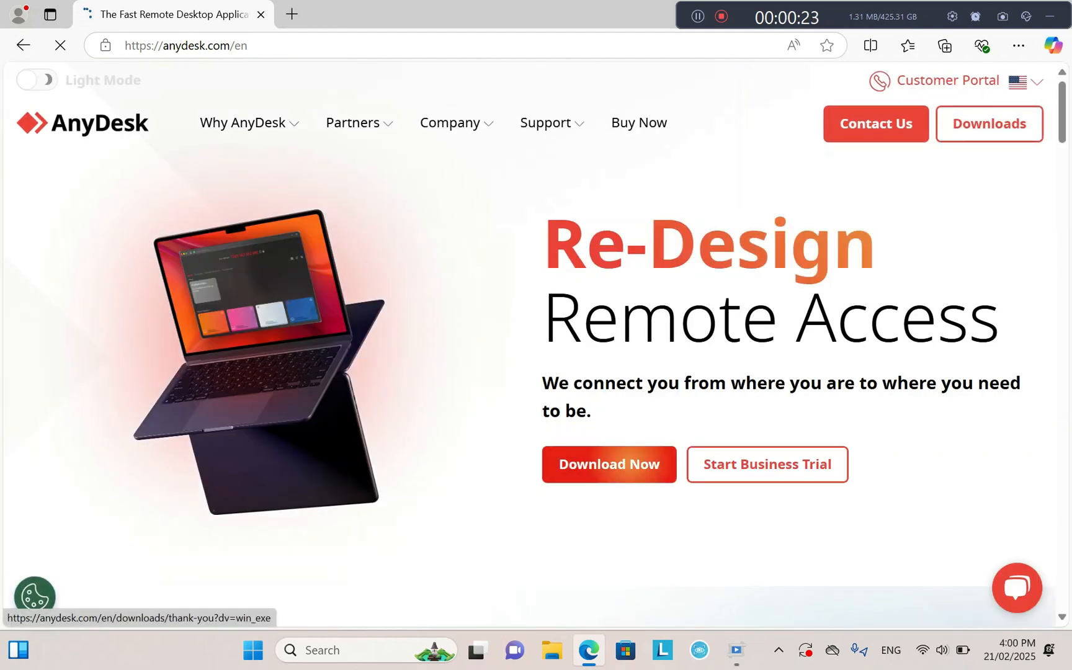
left_click(609, 464)
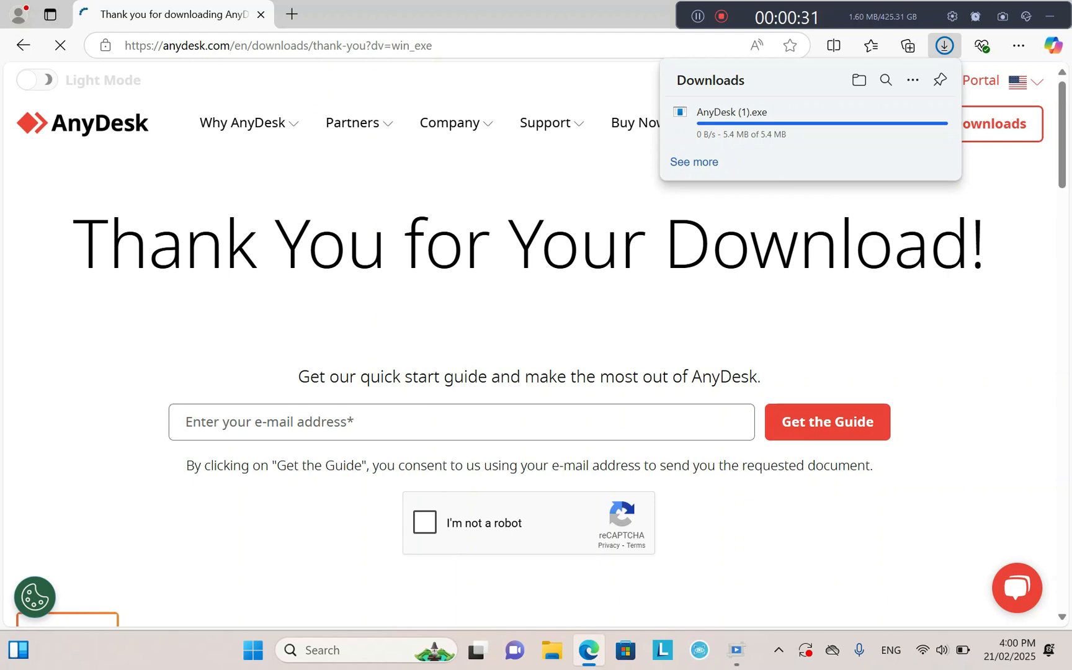
Step: Return to the AnyDesk home page, open the Windows downloads page and start the download from there
left_click(84, 123)
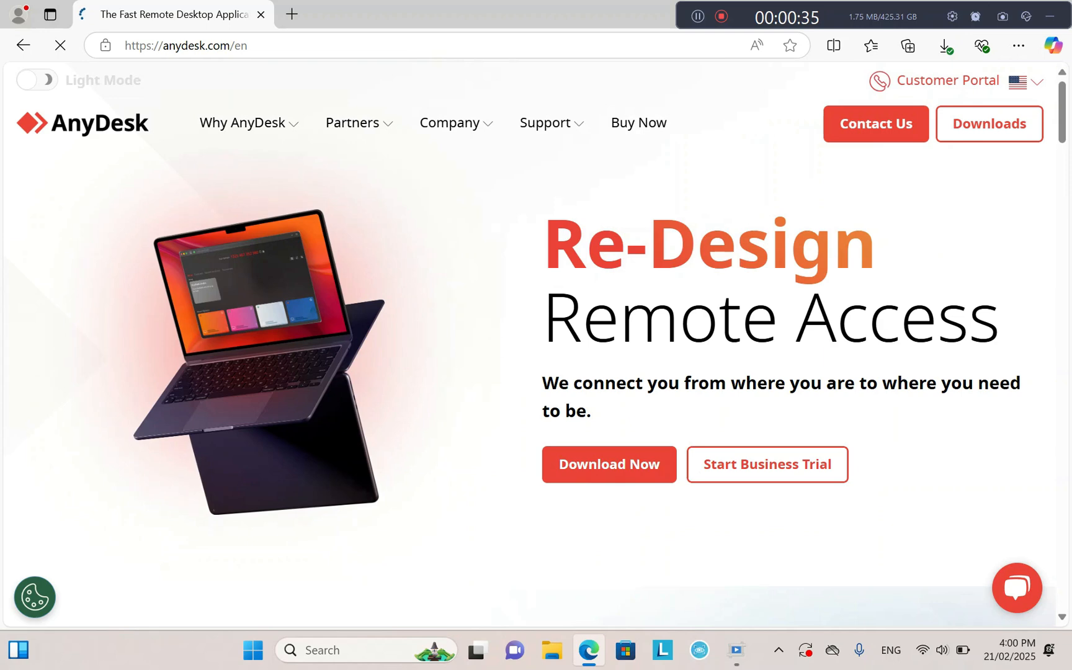
left_click(990, 124)
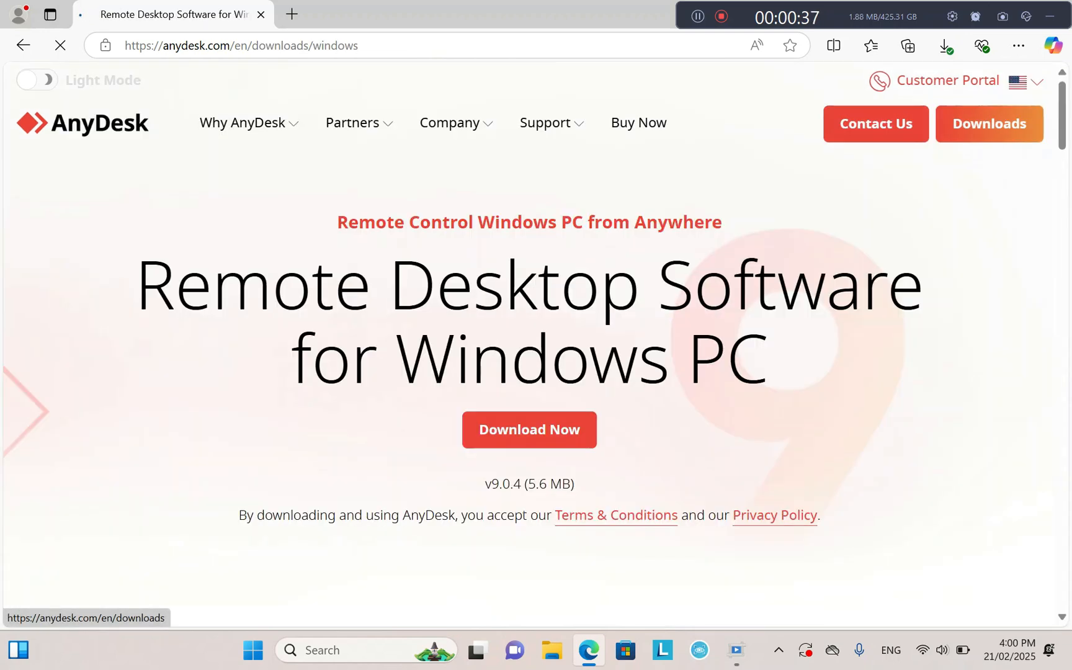
scroll(536, 344, "down", 1)
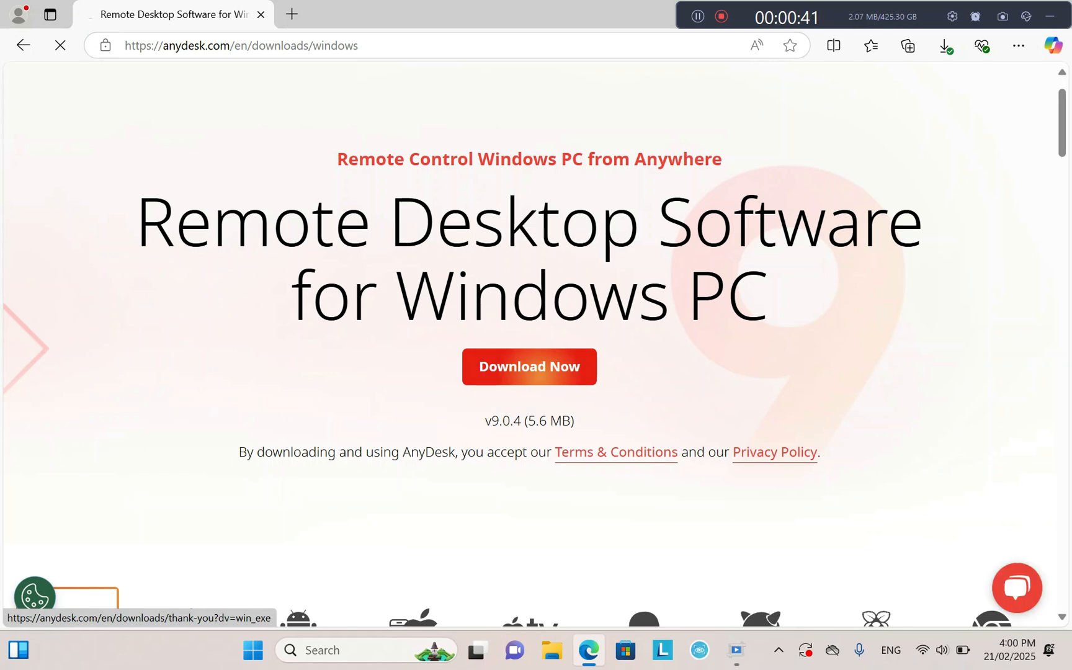
left_click(529, 367)
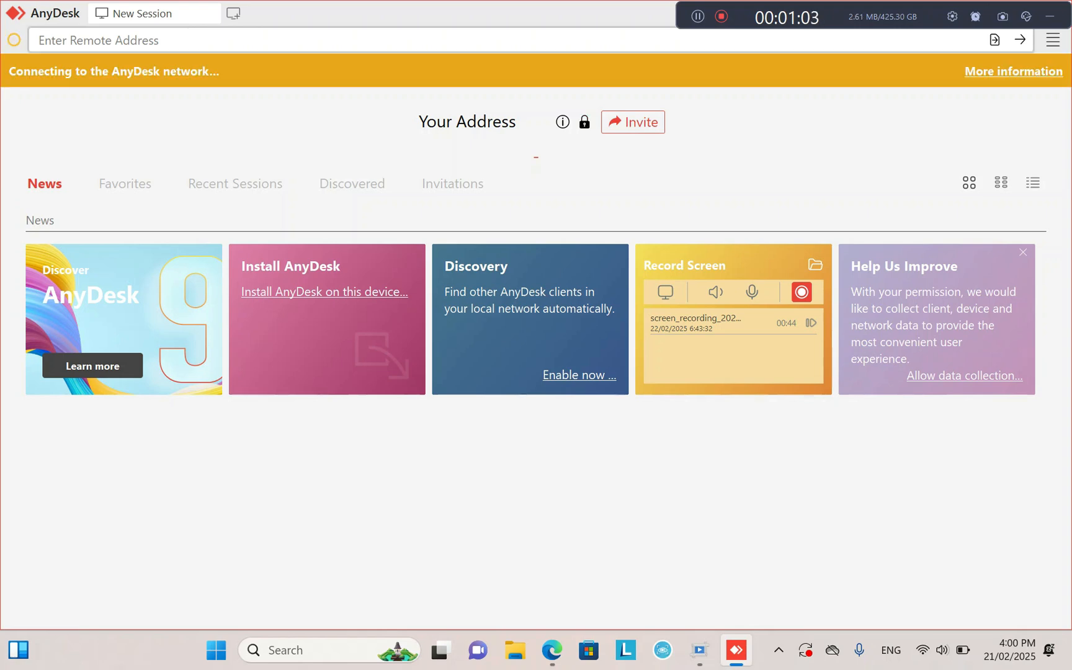
Step: Install AnyDesk in C:\Program Files (x86)\AnyDesk with the preselected options, accepting the license agreement
left_click(324, 291)
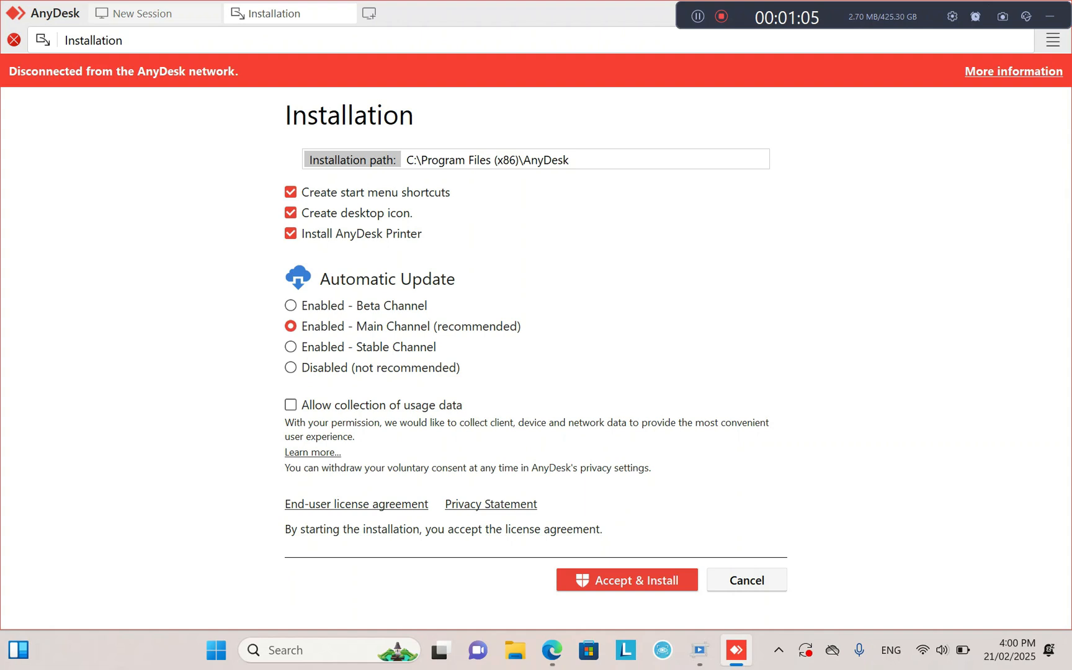
left_click(682, 580)
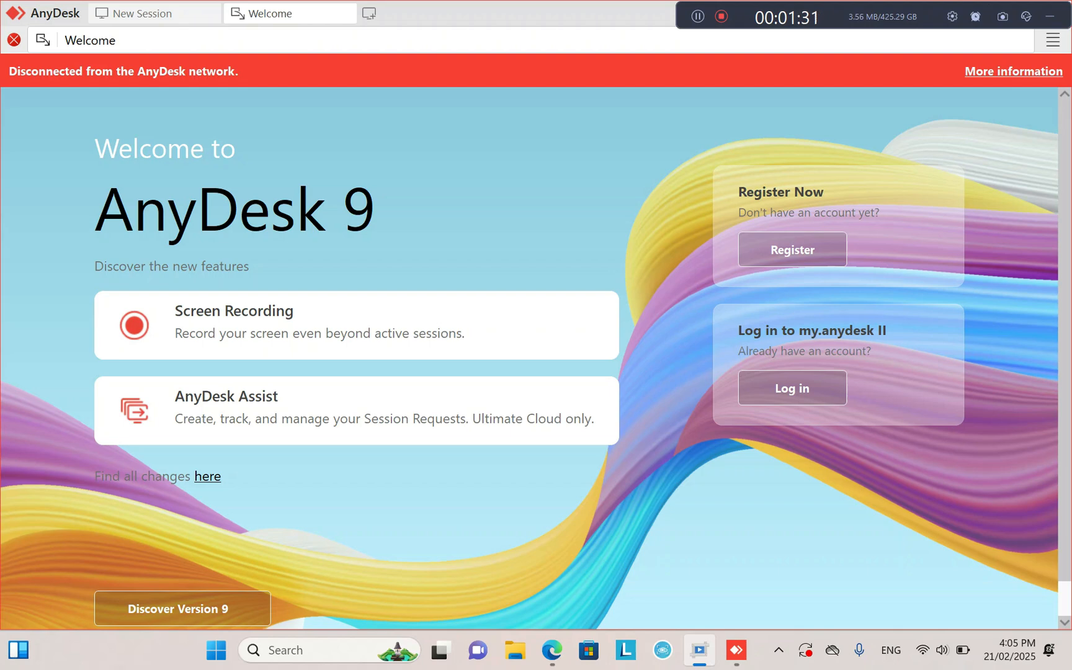
Step: Browse the available Wi-Fi networks and connect the computer to the iPhone mobile hotspot
left_click(923, 649)
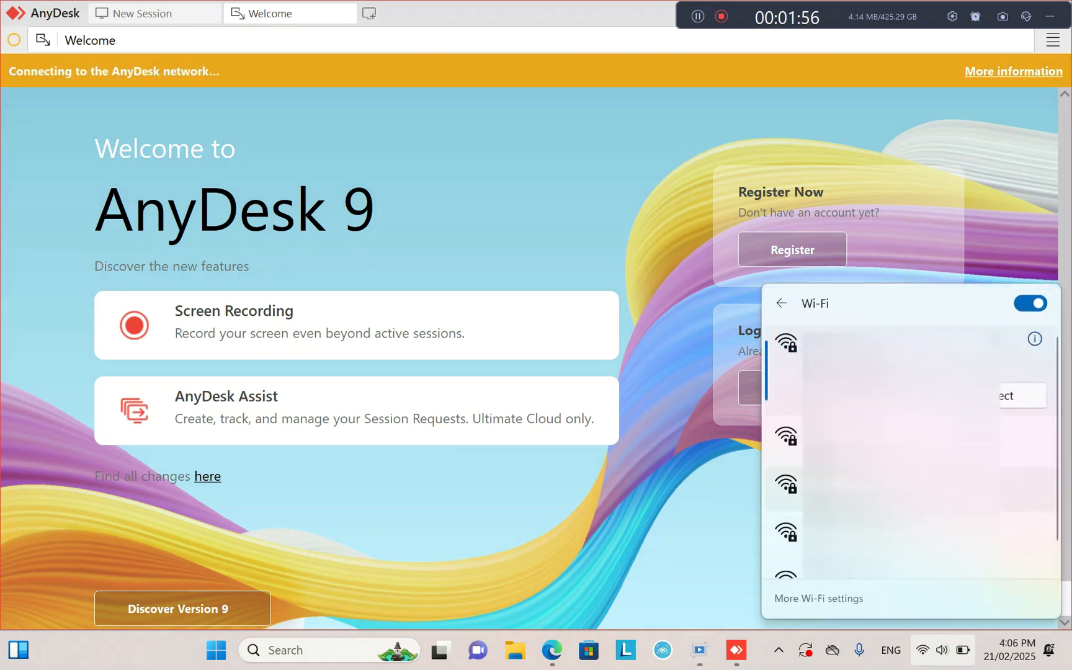
scroll(899, 496, "down", 2)
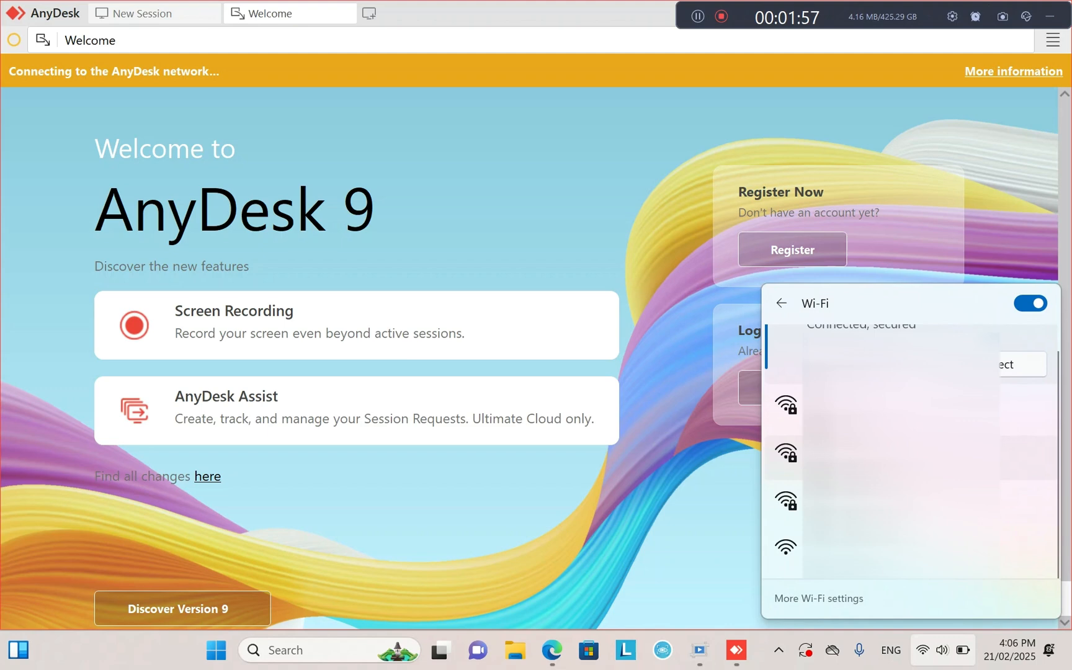
scroll(900, 521, "down", 3)
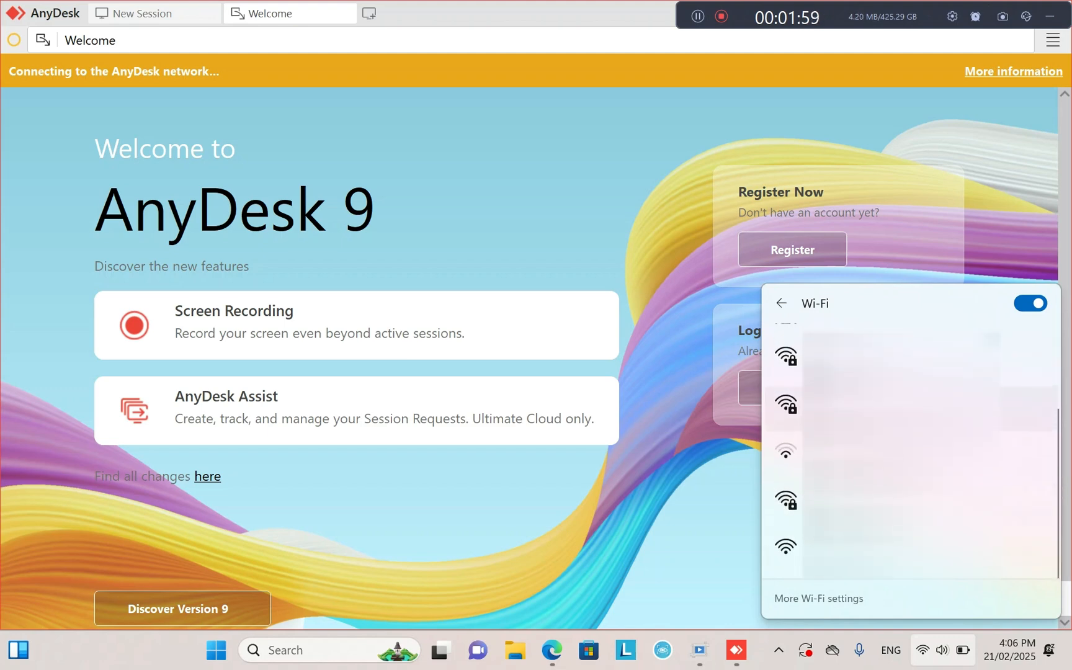
scroll(899, 521, "up", 4)
scroll(909, 453, "down", 3)
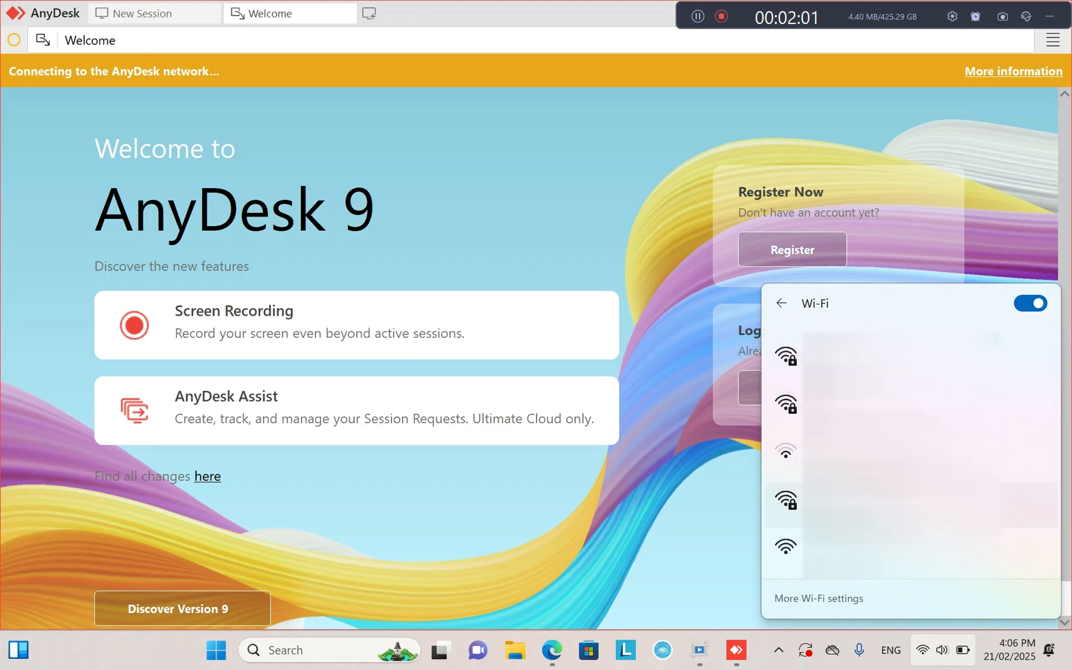
left_click(1031, 303)
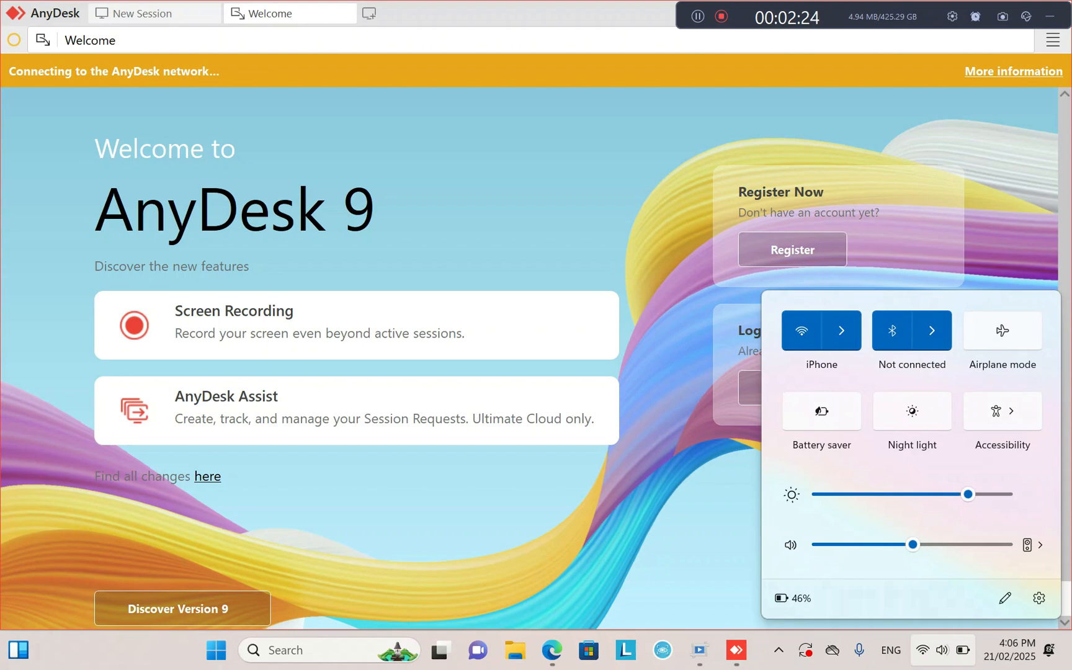
key("Escape")
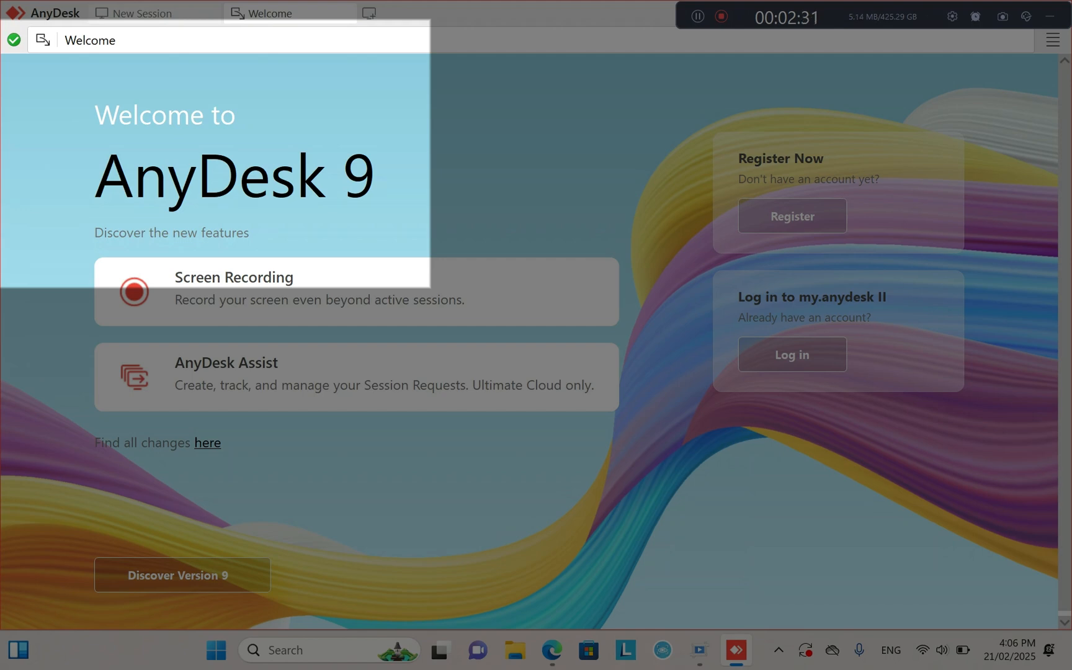
Step: Open AnyDesk's connection status details and reconnect to the AnyDesk network
left_click(14, 40)
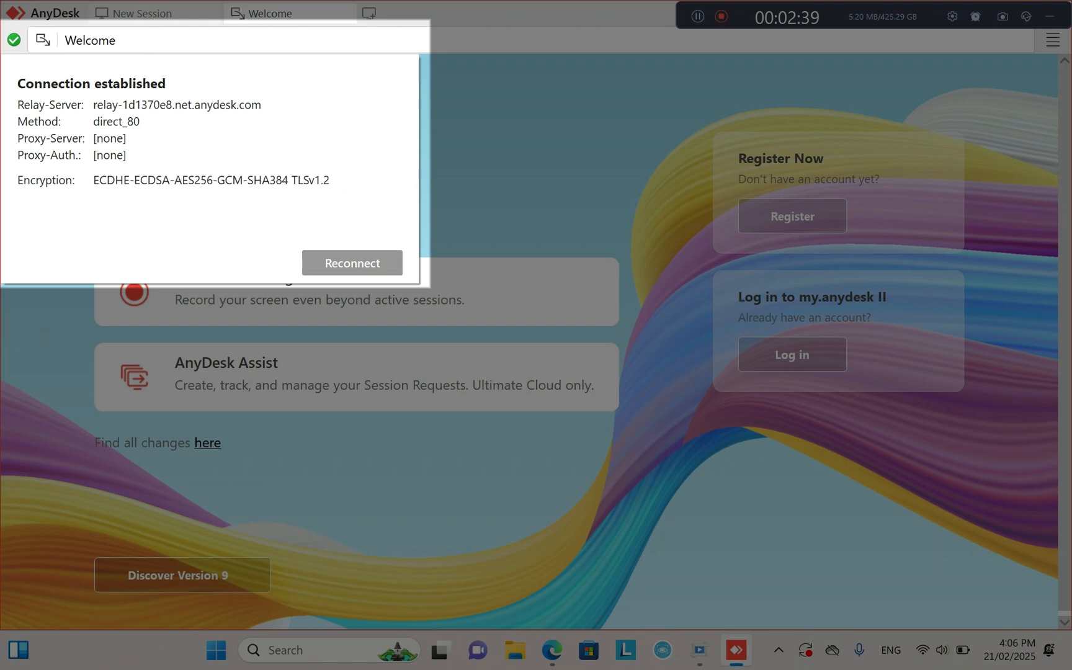
left_click(353, 263)
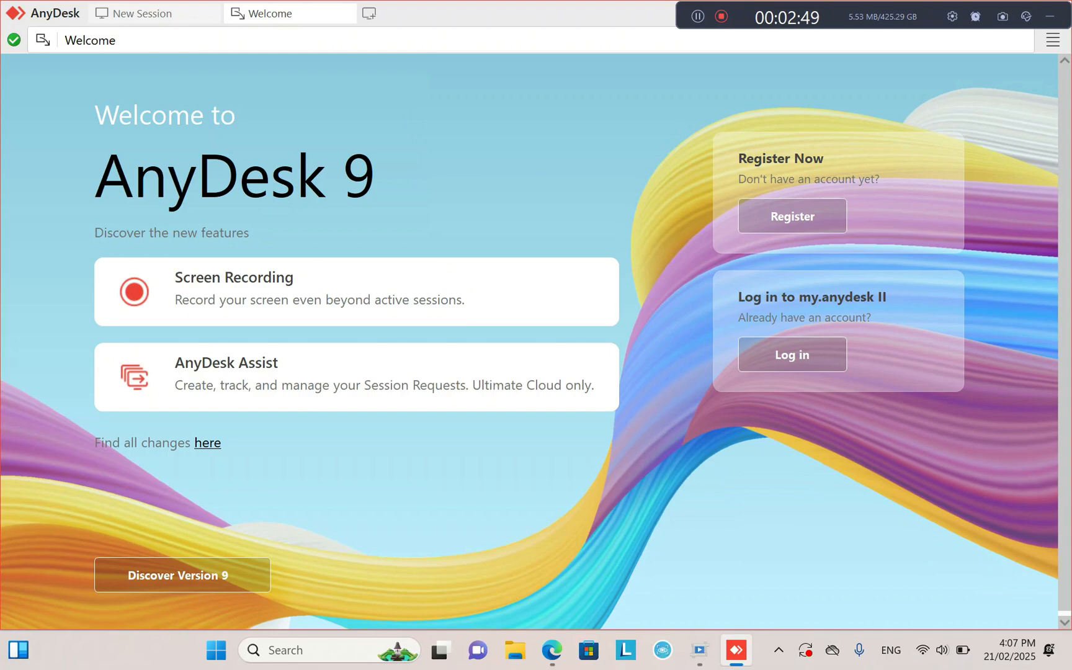
Step: Close the AnyDesk window and the Microsoft Edge window with the AnyDesk download page
left_click_drag(586, 19, 567, 144)
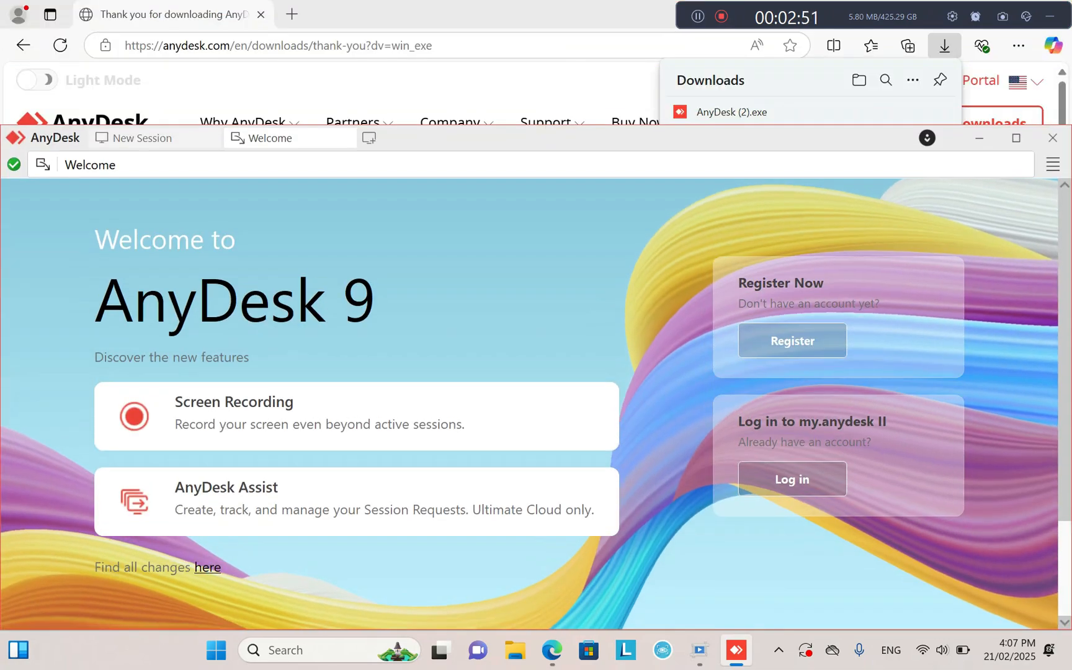
left_click(1053, 138)
left_click_drag(546, 15, 500, 179)
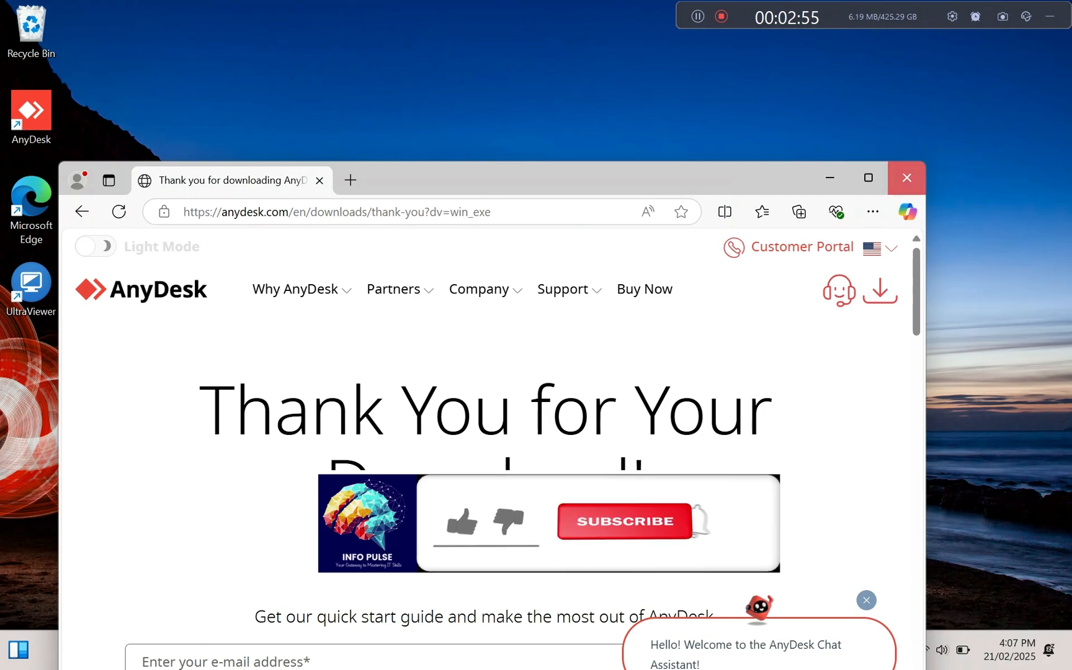
left_click(907, 178)
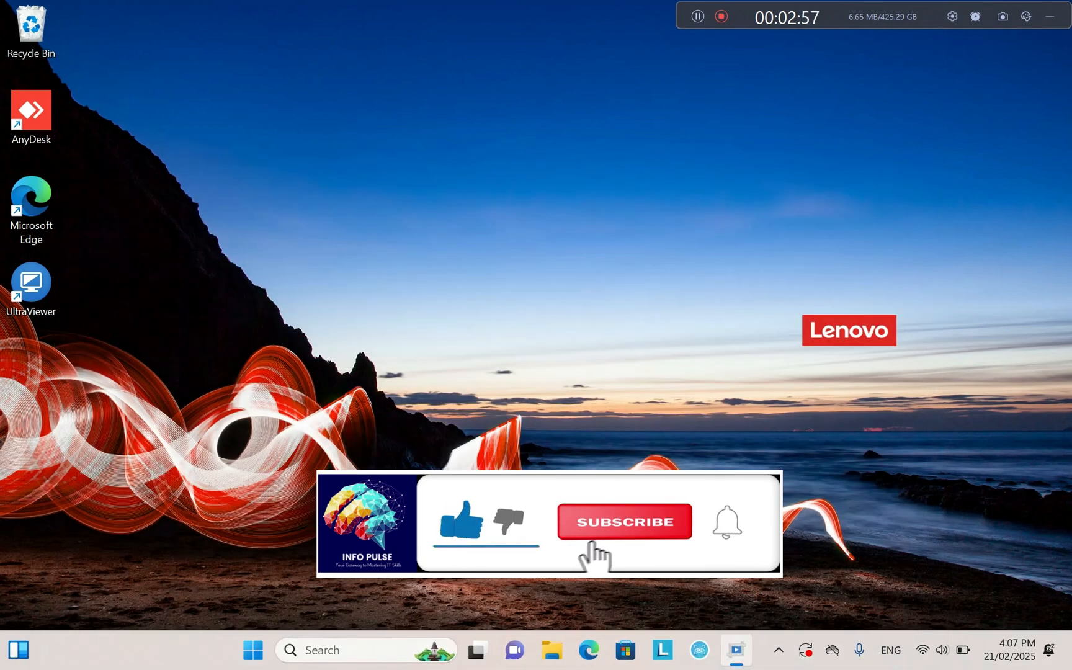
Step: Open UltraViewer from the desktop, highlight this computer's ID for remote control, and exit the program
double_click(31, 287)
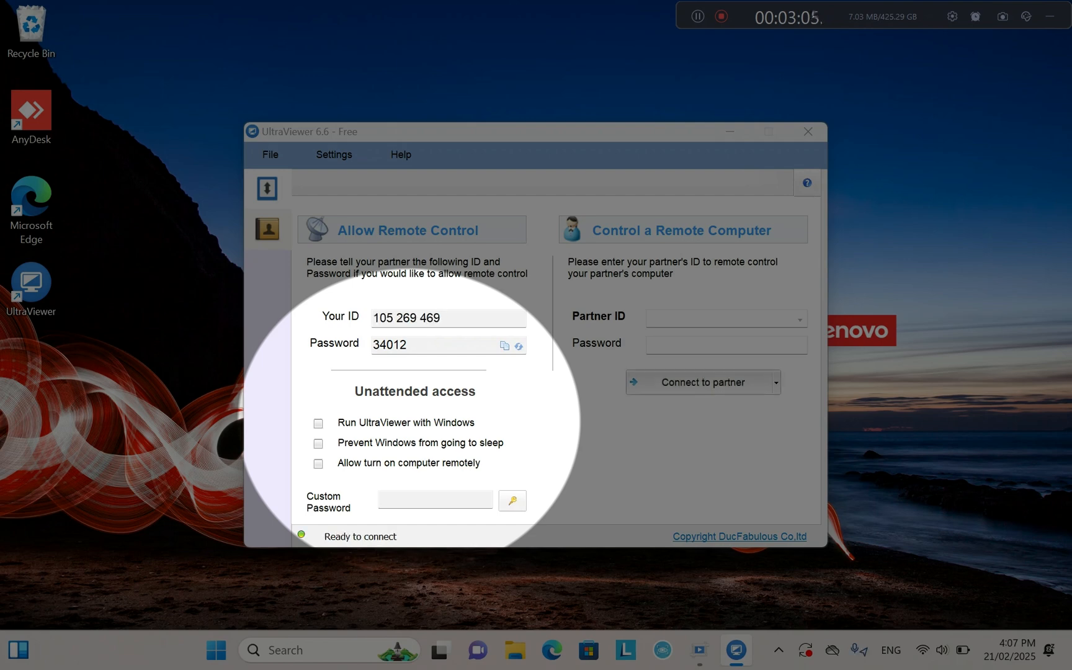
left_click_drag(442, 318, 373, 317)
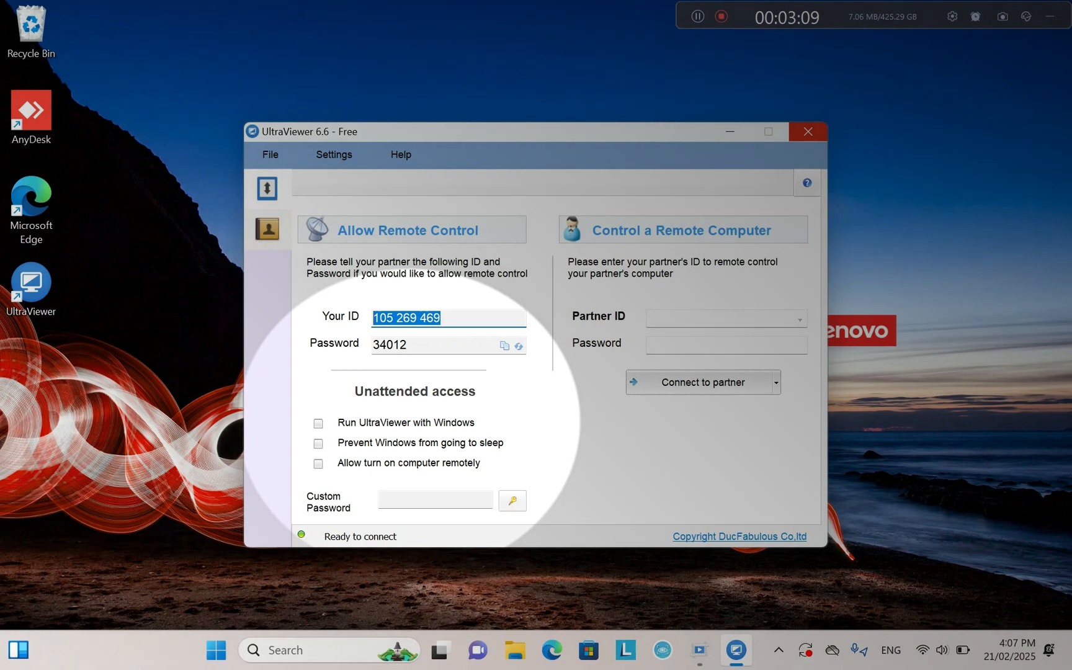
left_click(808, 131)
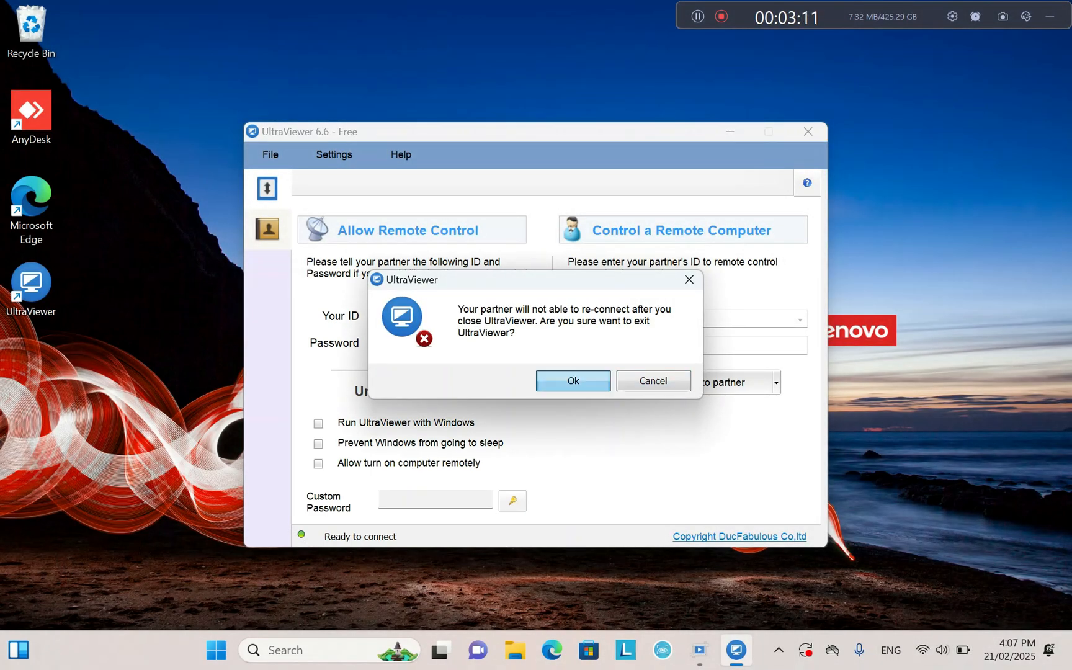
left_click(573, 380)
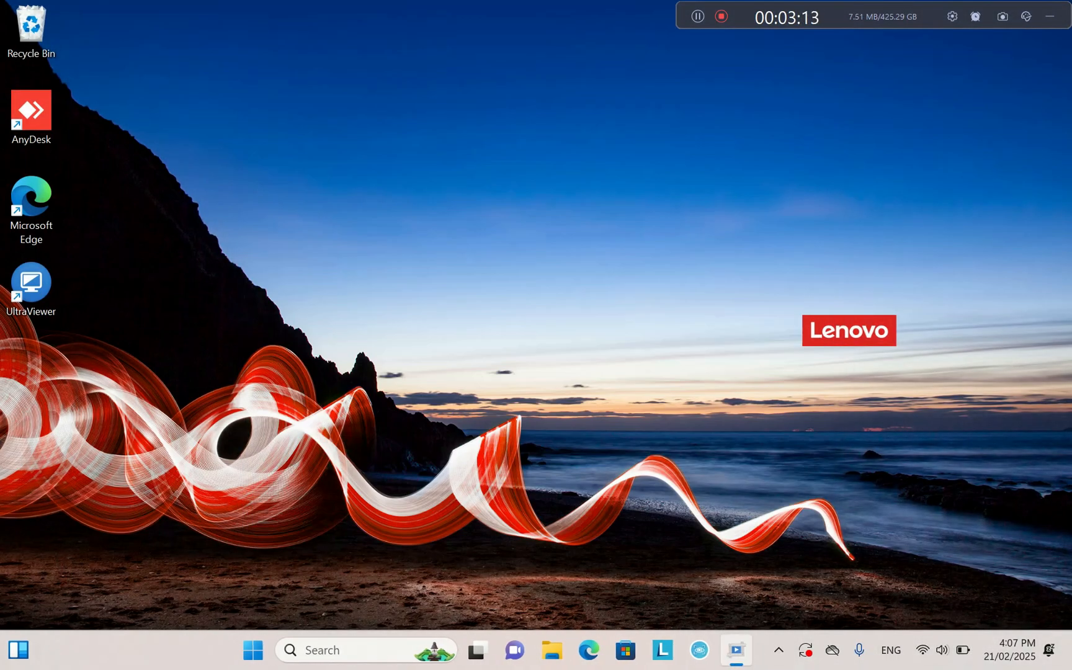